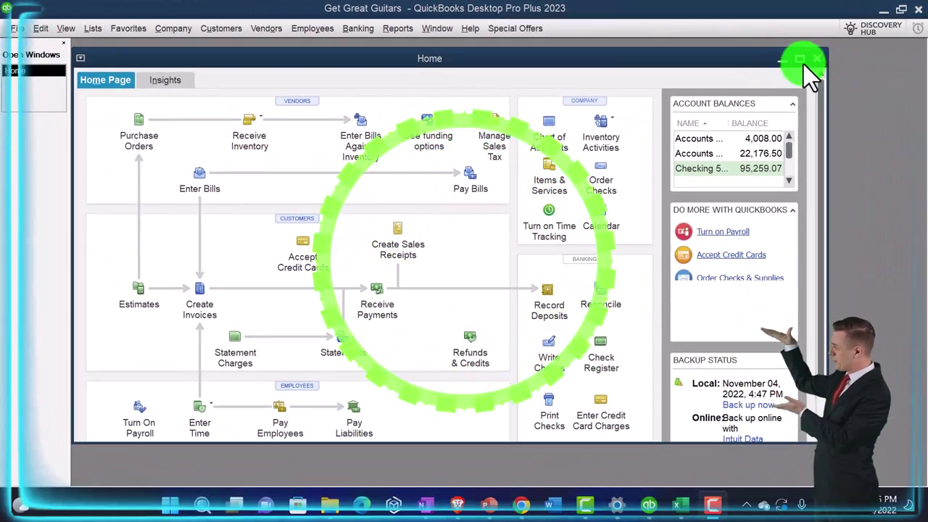
Maximize the Home page and show the list of open windows
click(801, 60)
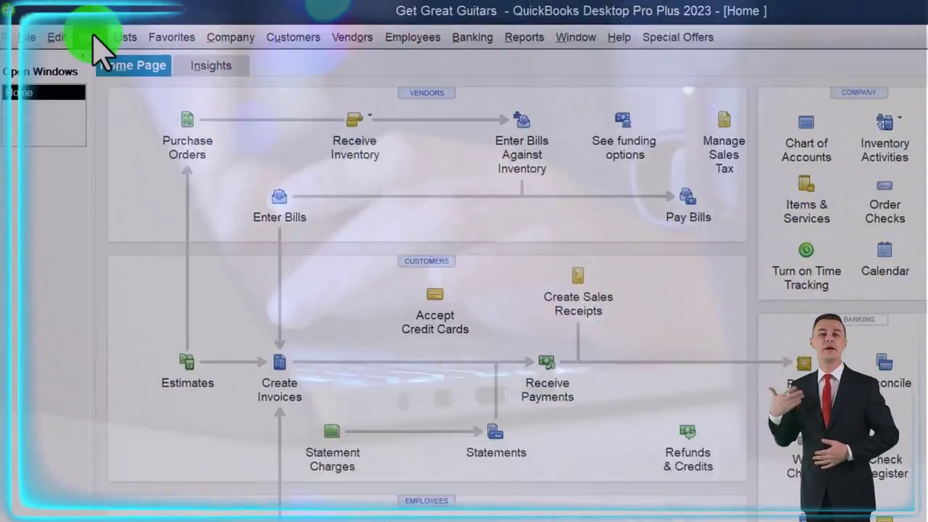
click(66, 29)
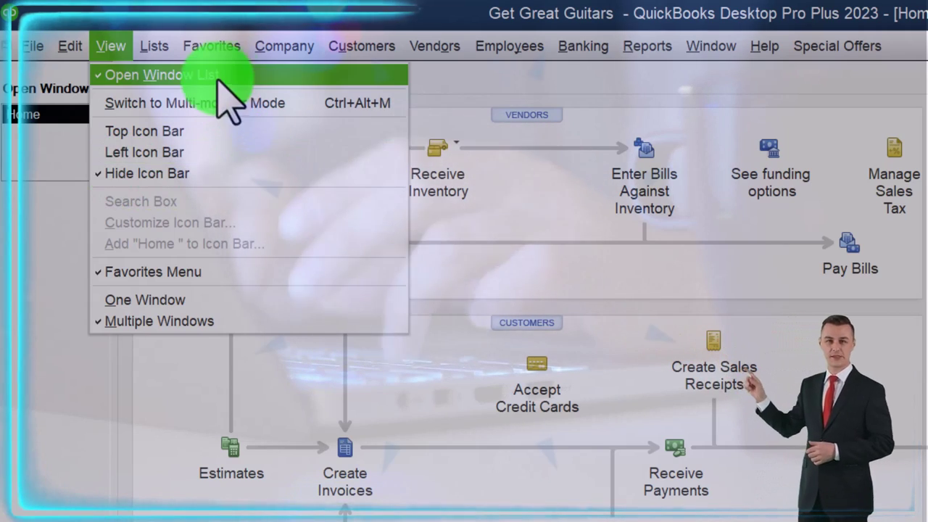
click(242, 76)
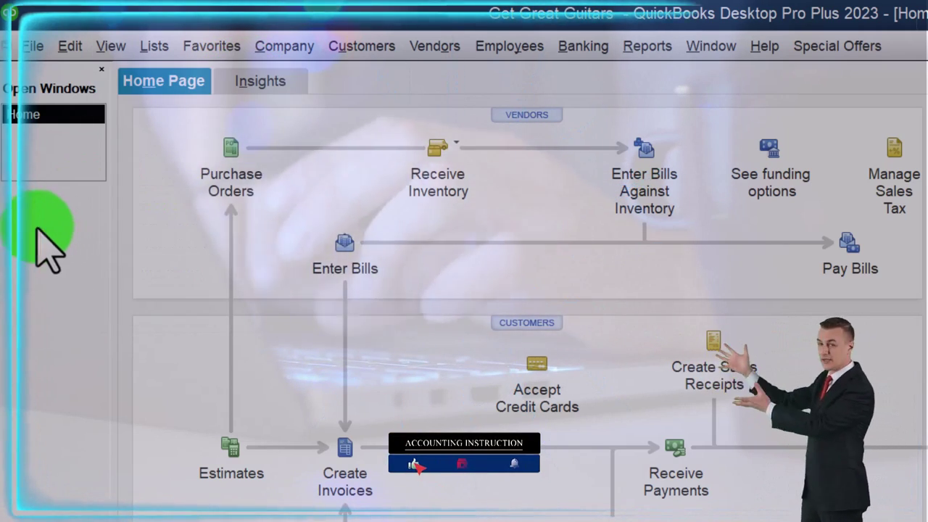
Open the standard Profit & Loss report dated 01/01/2023 to 02/28/2023
click(648, 46)
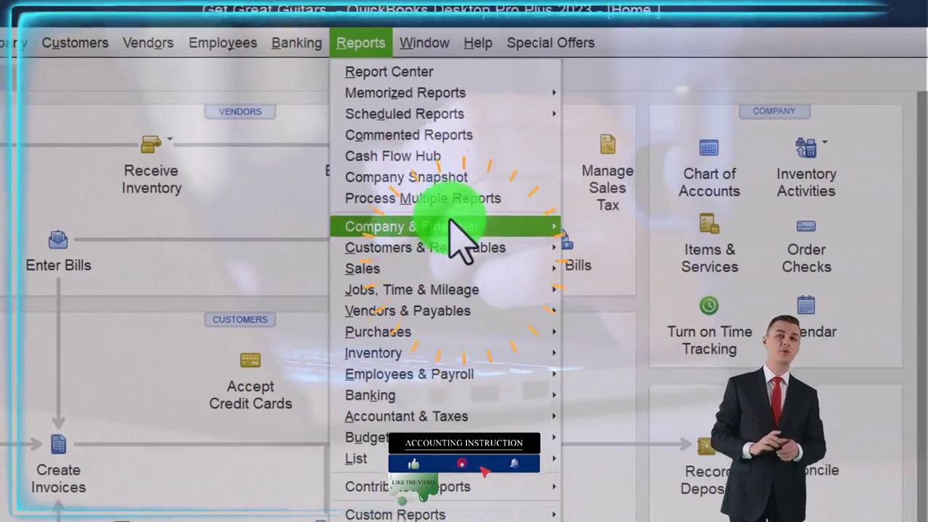
mouse_move(449, 231)
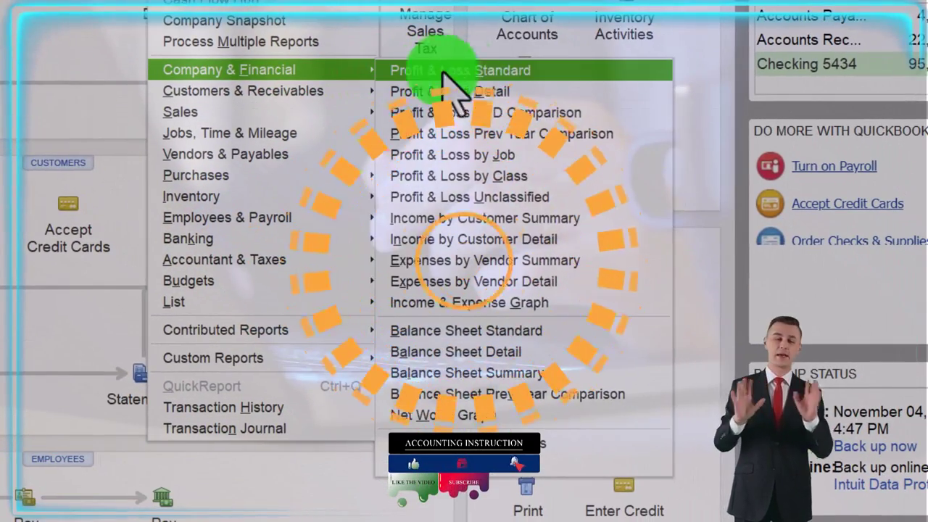
click(558, 72)
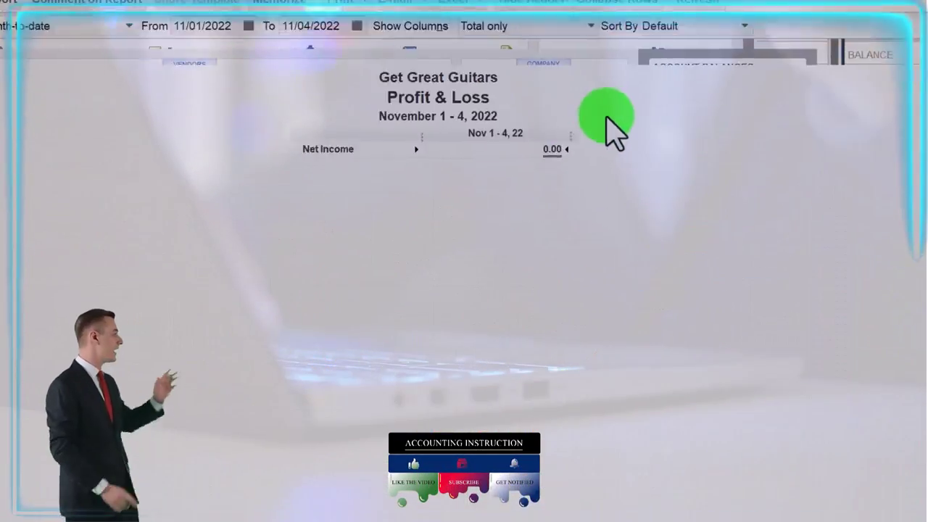
key(Tab)
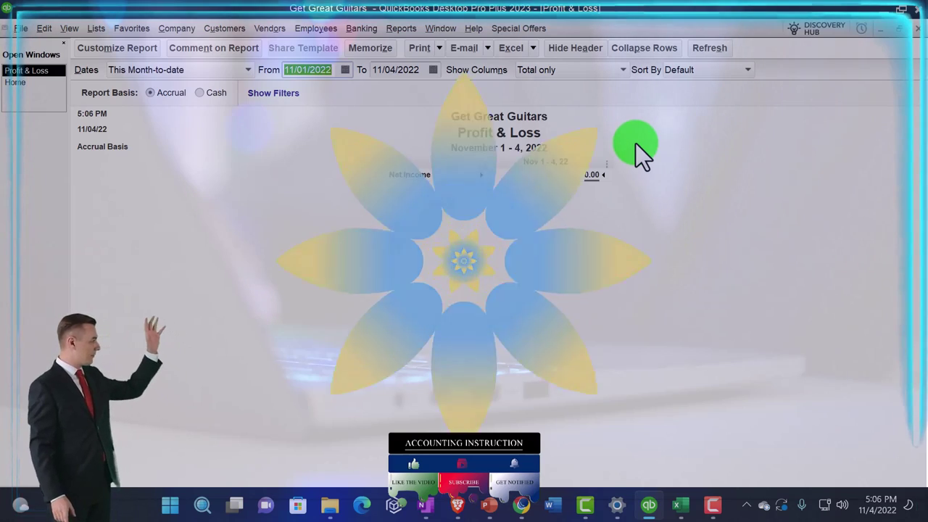
text(01/0)
text(1/2023)
key(Tab)
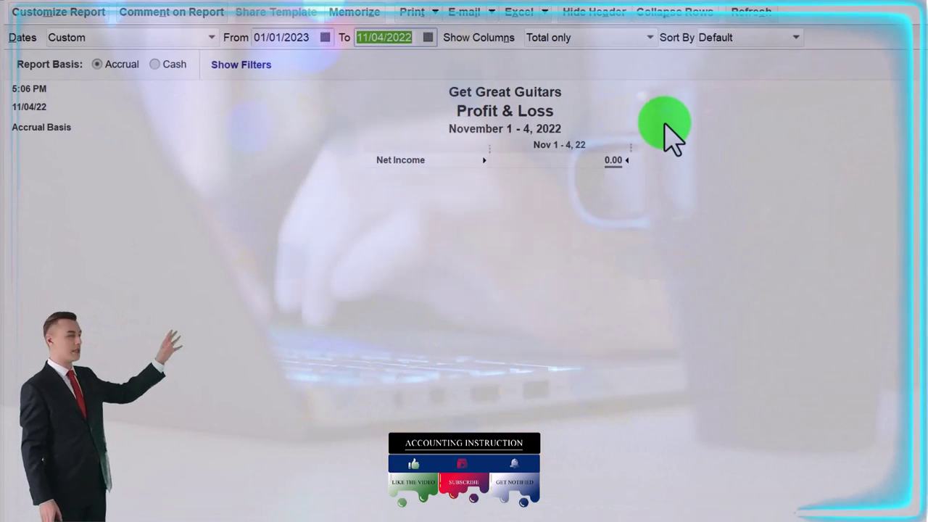
text(022)
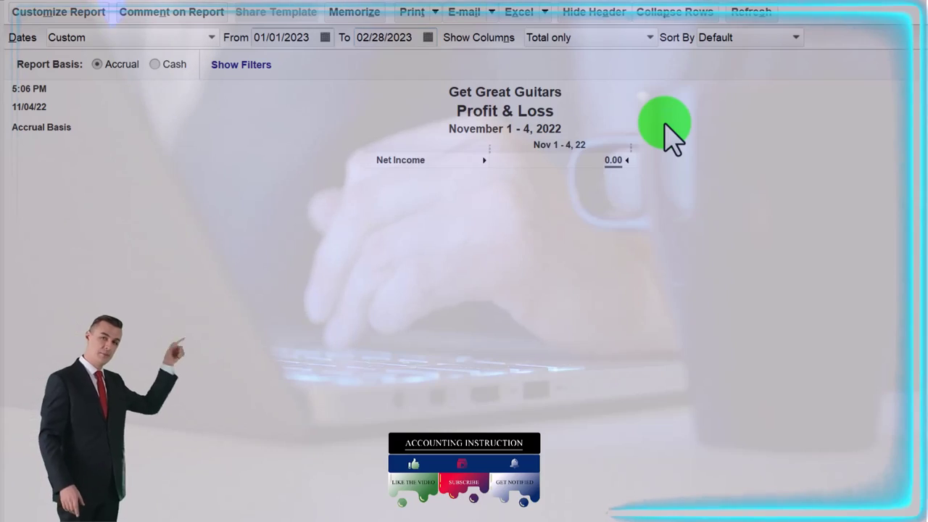
key(Tab)
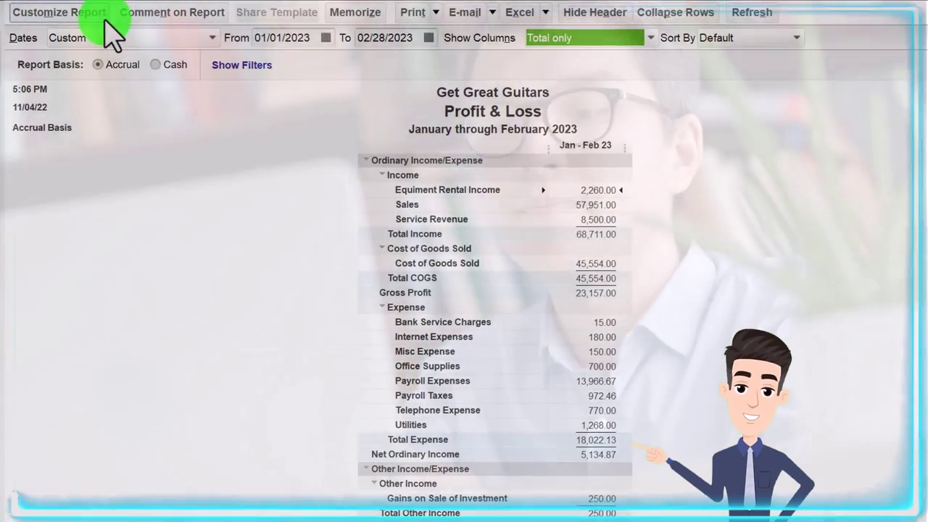
Set the report's column labels to 14-point Arial Bold across all related fonts
click(100, 15)
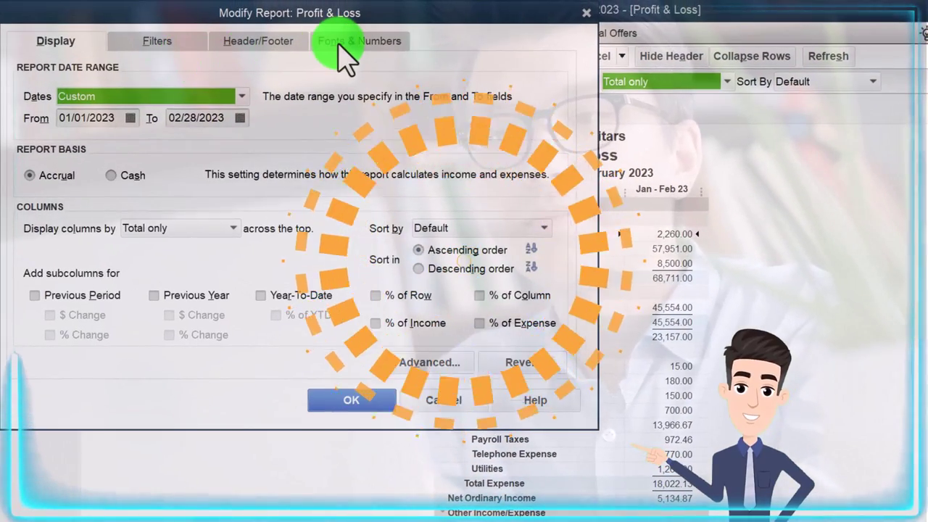
click(312, 29)
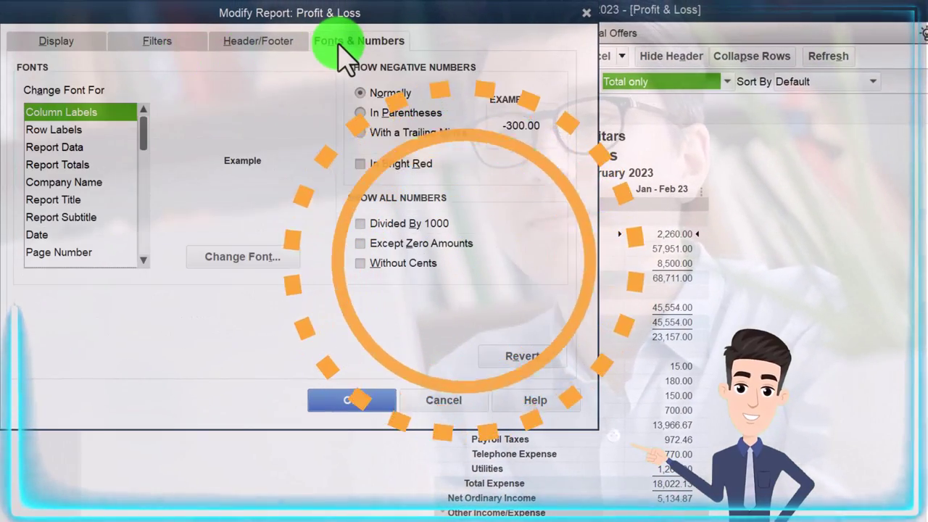
click(282, 258)
click(278, 209)
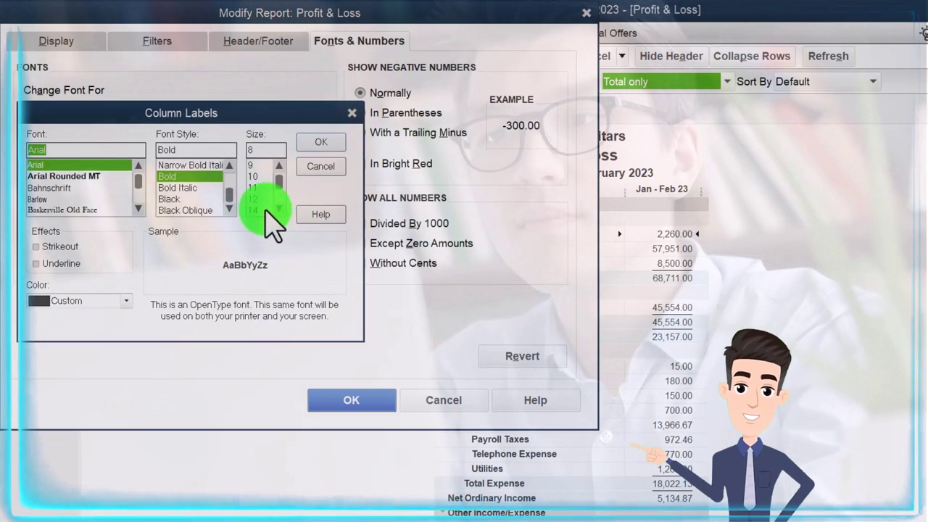
click(320, 143)
click(475, 181)
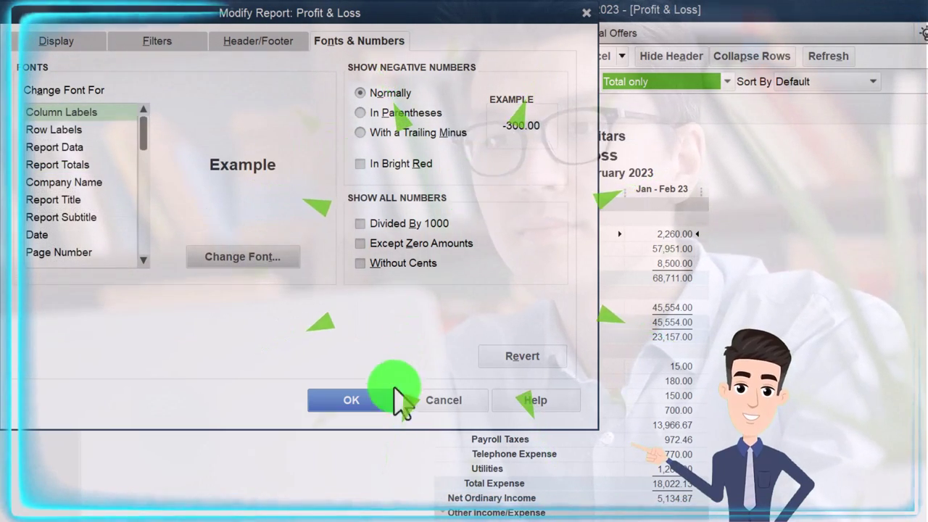
click(377, 400)
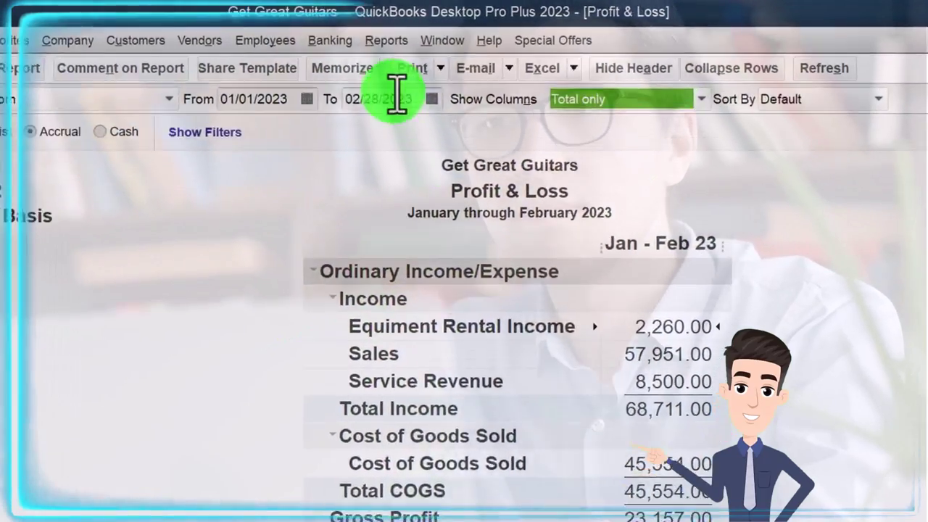
Open the standard Balance Sheet with dates 01/01/2023 to 02/28/2023
click(468, 34)
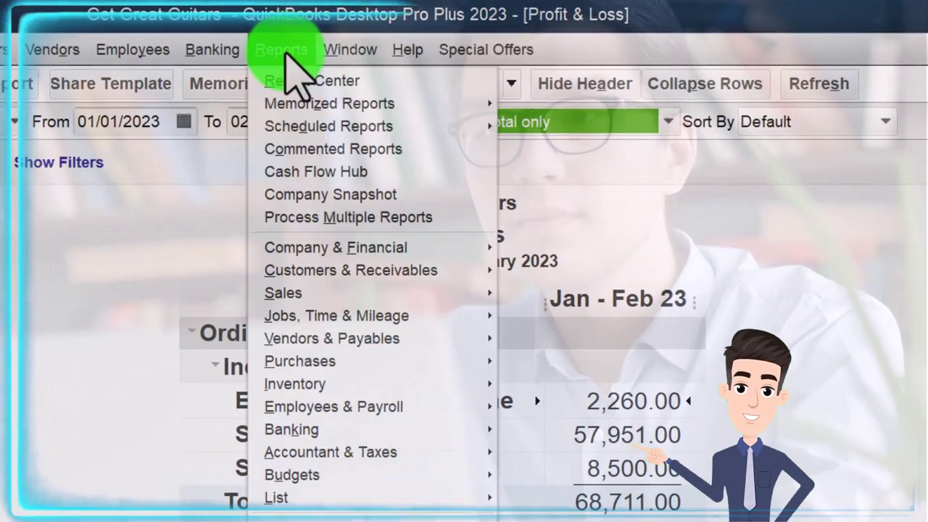
mouse_move(366, 250)
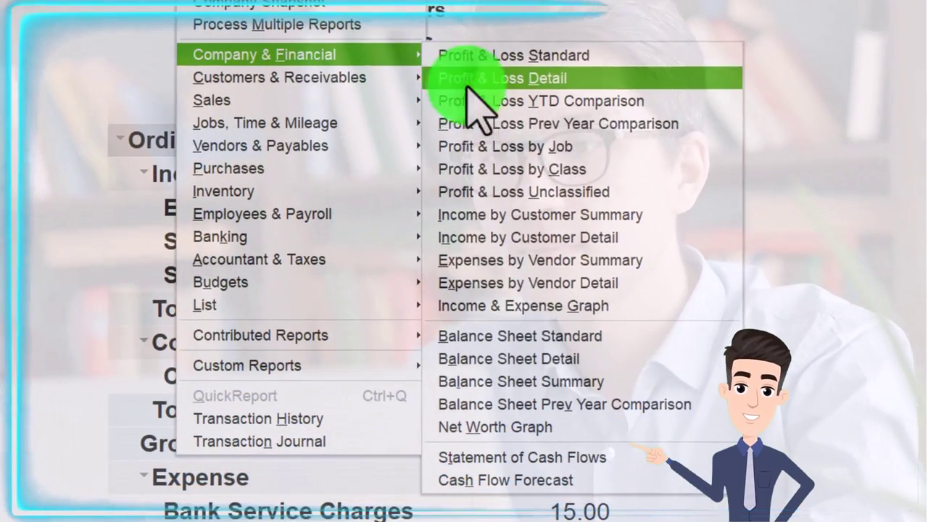
click(517, 338)
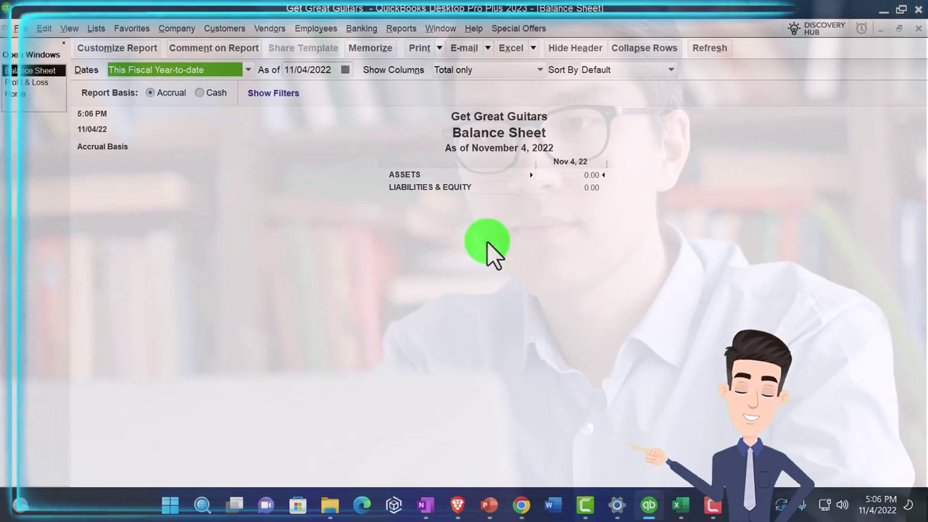
click(127, 49)
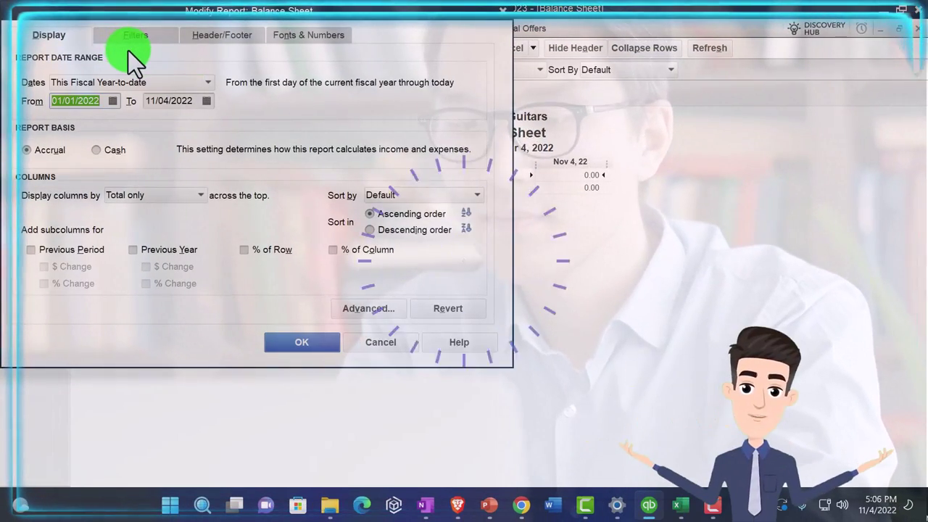
text(01/01/2023)
key(Tab)
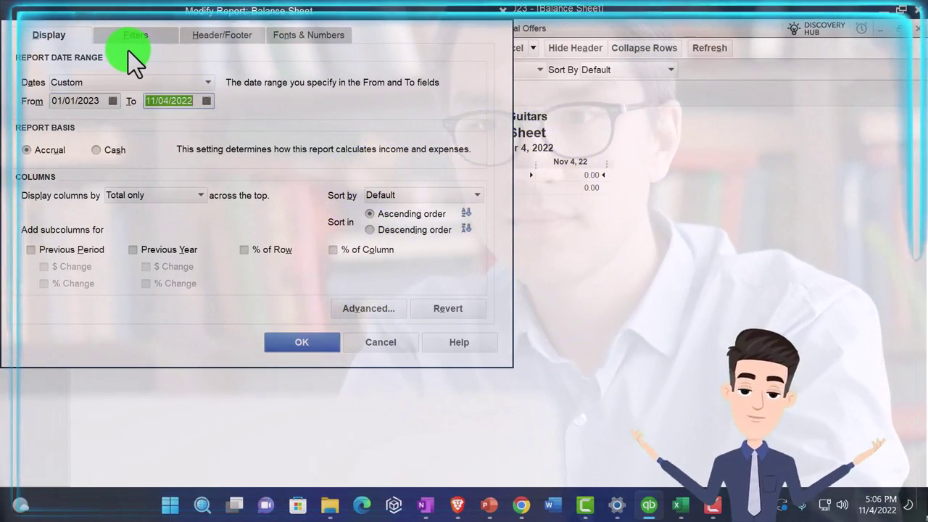
text(02/28/2023)
key(Tab)
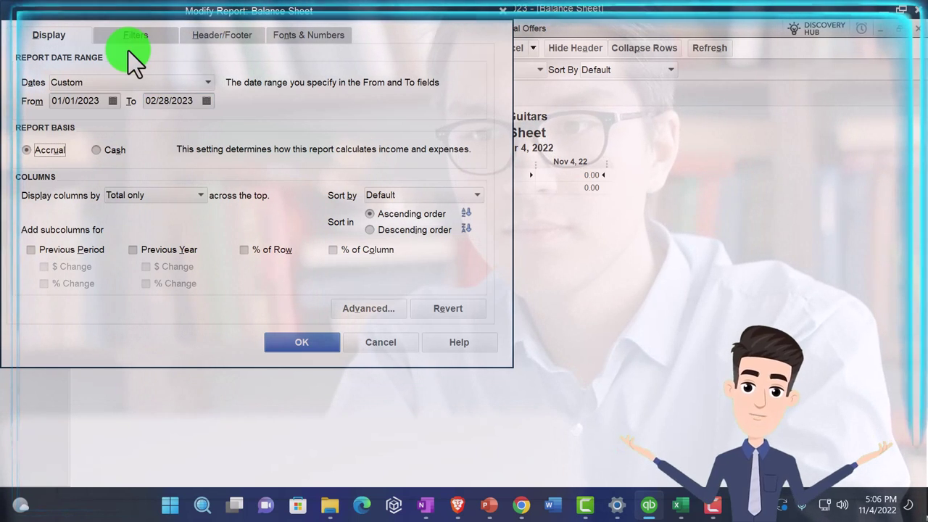
Enlarge the column labels to 14-point for all fonts and view the liabilities section
click(292, 44)
click(241, 219)
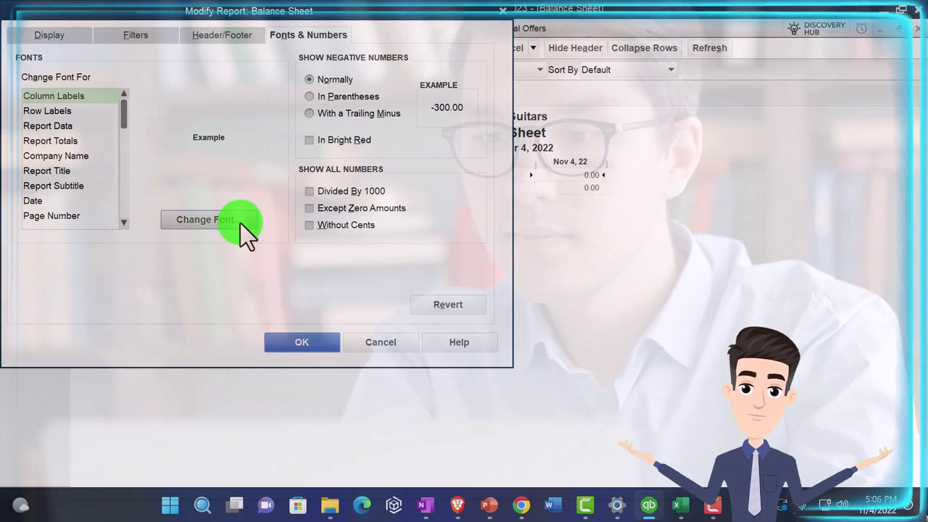
click(239, 179)
click(227, 178)
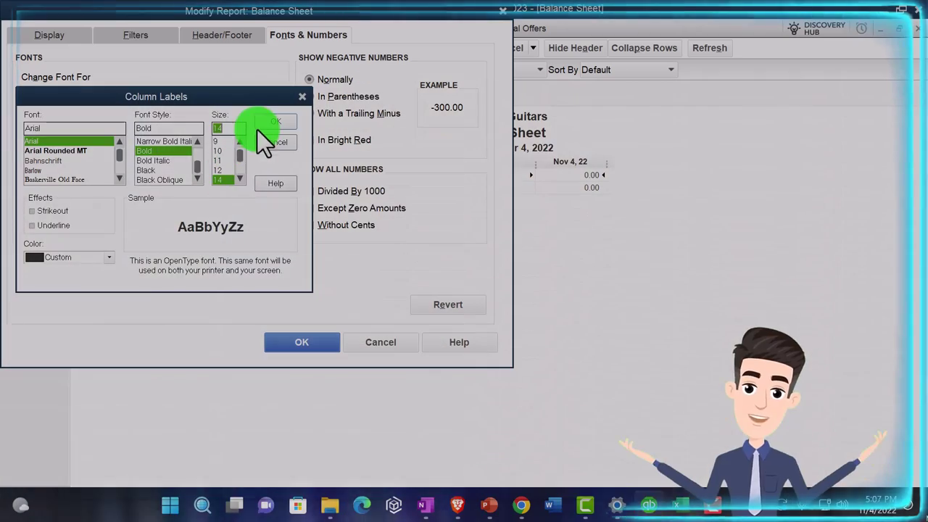
click(259, 127)
click(409, 165)
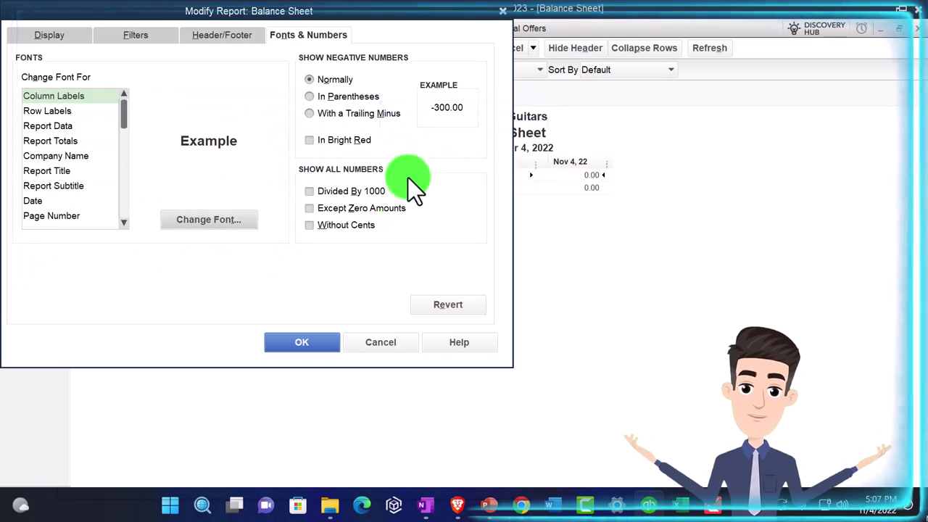
click(325, 338)
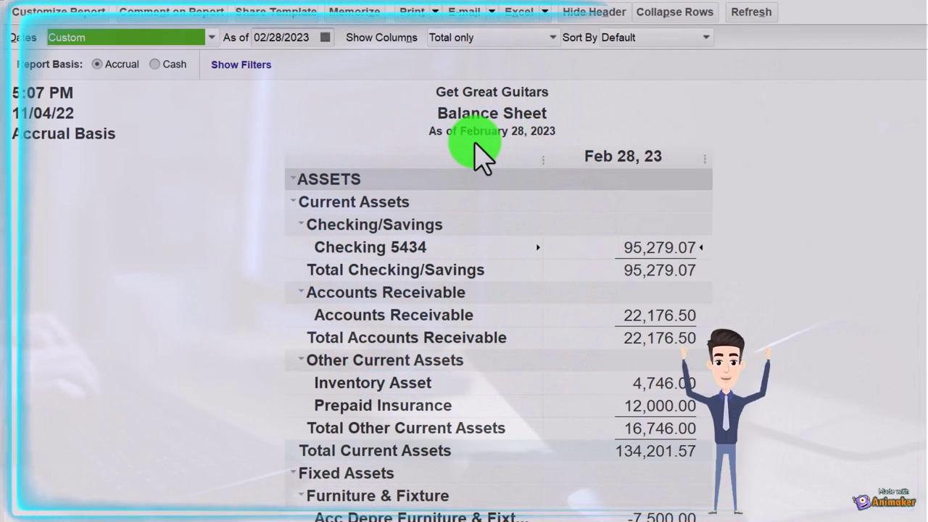
scroll(481, 154, down, 6)
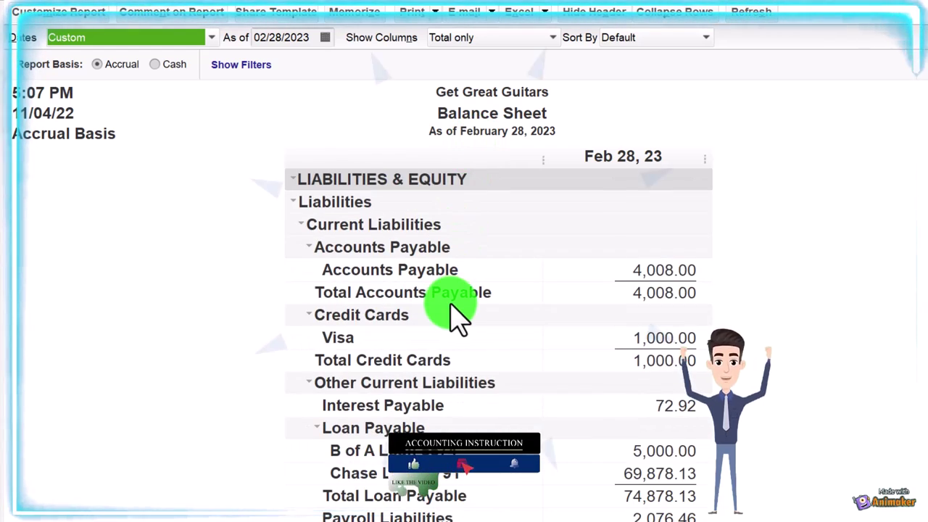
scroll(455, 315, down, 3)
scroll(427, 373, down, 3)
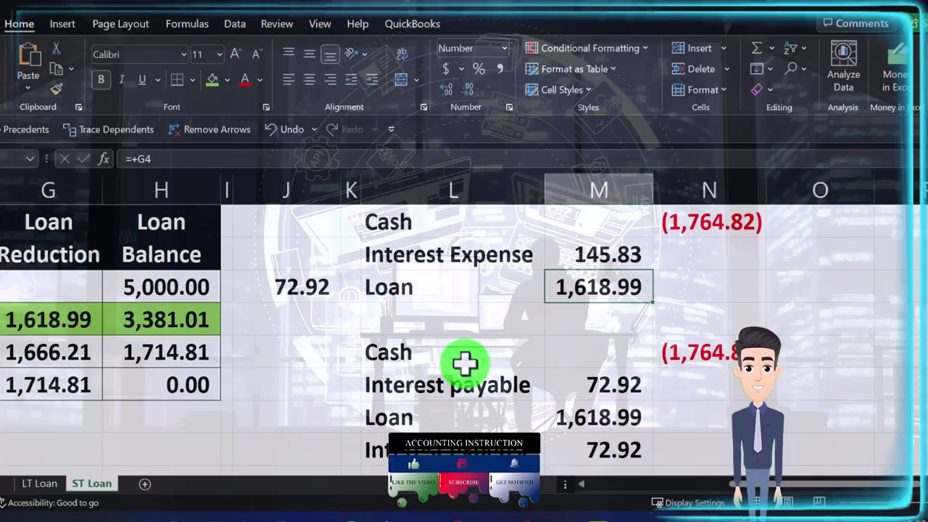
Inspect the formula behind the starting loan balance in H3
click(465, 353)
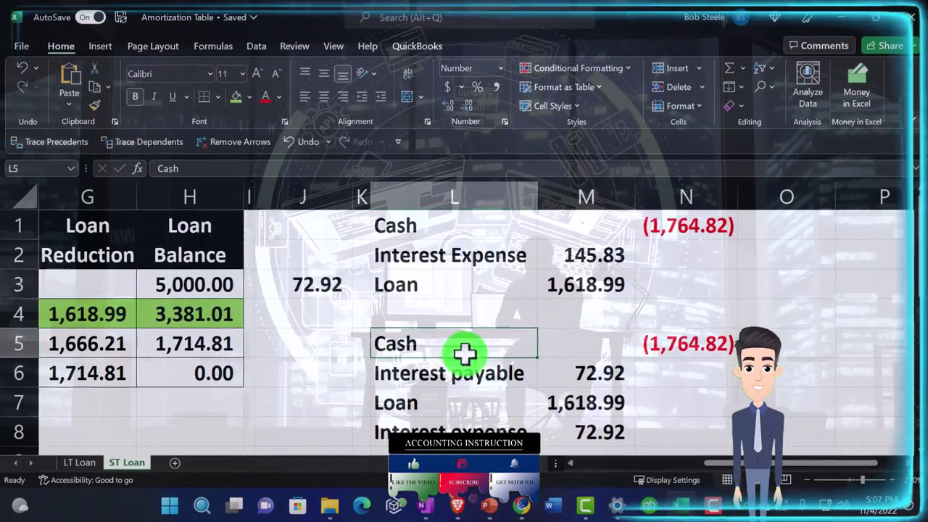
key(Home)
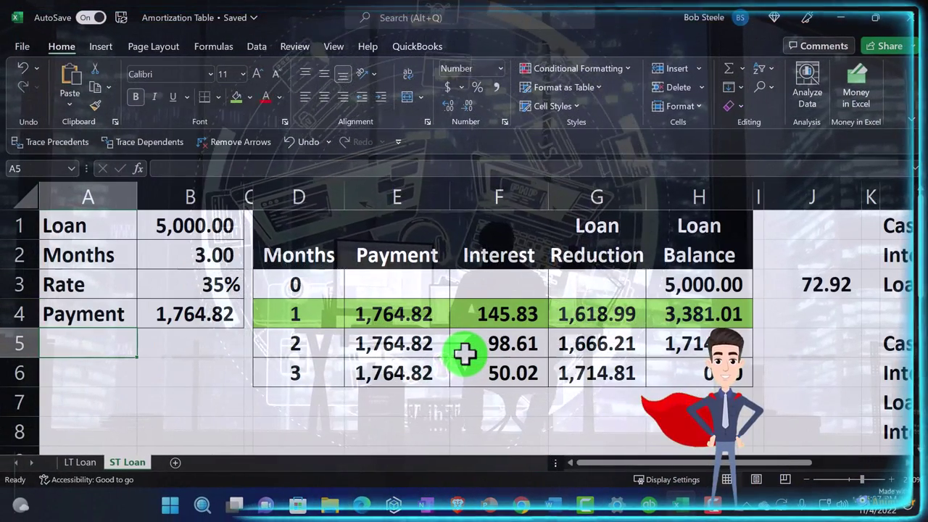
key(Right)
key(Right)
key(Right)
key(Right)
key(Right)
key(Right)
key(Right)
key(Up)
key(Up)
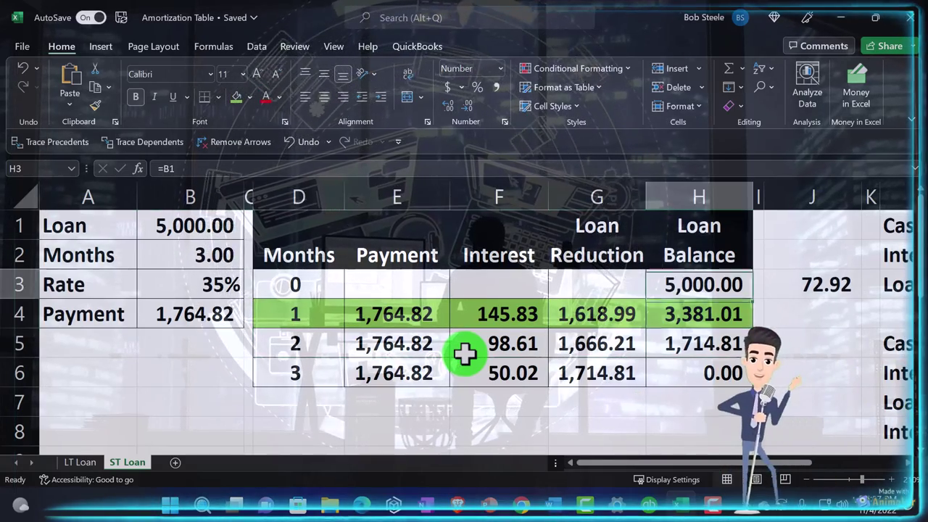
key(Left)
key(Left)
key(Left)
key(Left)
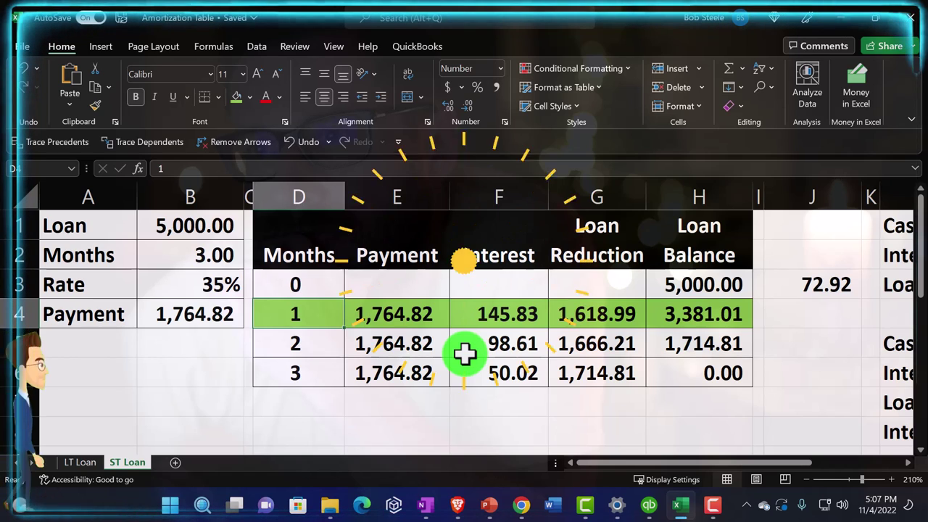
key(Right)
key(Right)
key(Right)
key(Right)
key(Up)
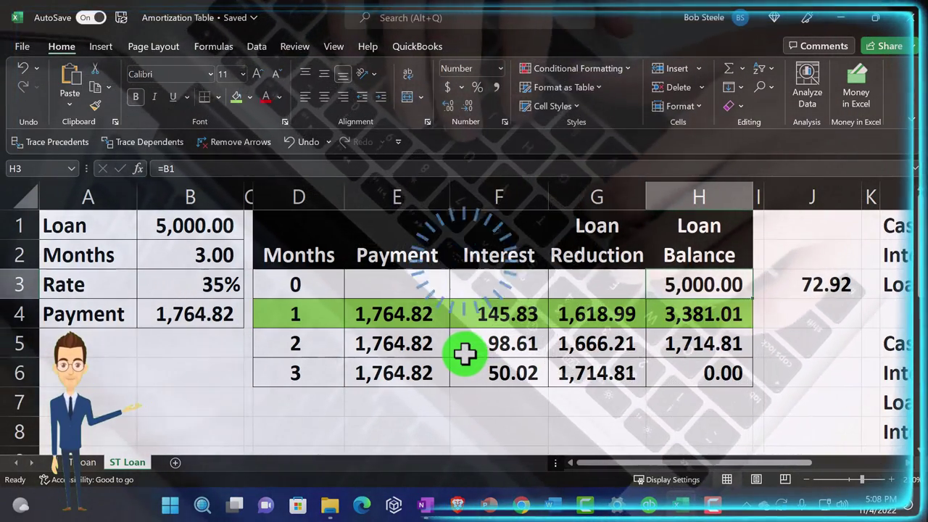
Check the first month's interest formula in F4, then return to QuickBooks
key(Left)
key(Left)
key(Left)
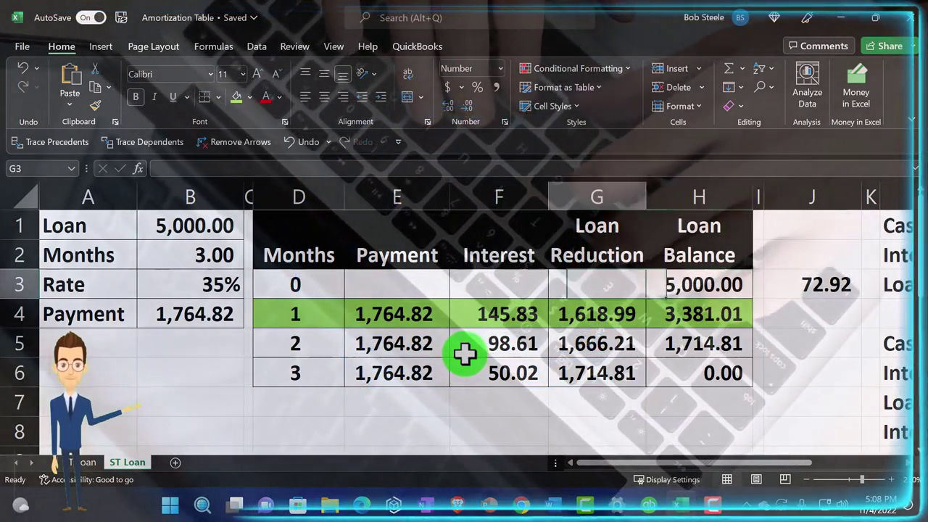
key(Down)
key(Right)
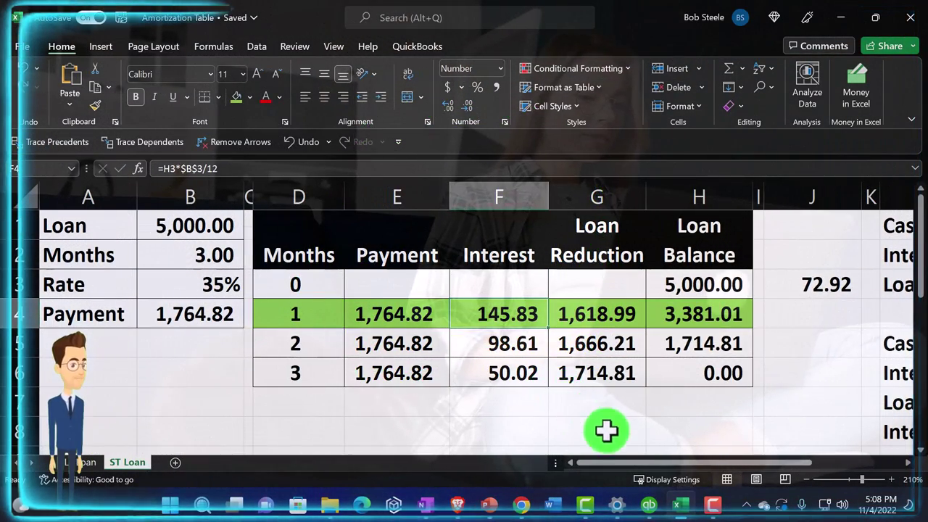
click(647, 507)
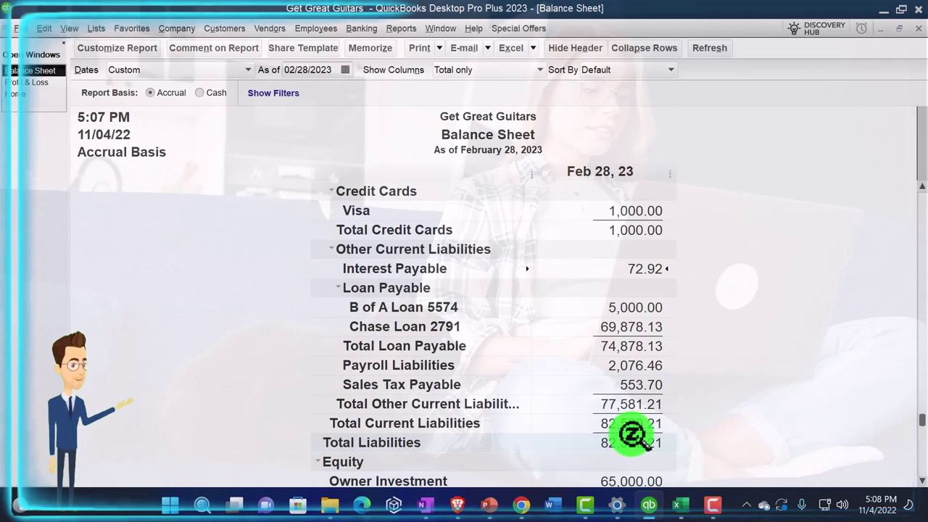
QuickZoom into Interest Payable and Interest Expense to confirm the 72.92 adjusting entry
double_click(638, 270)
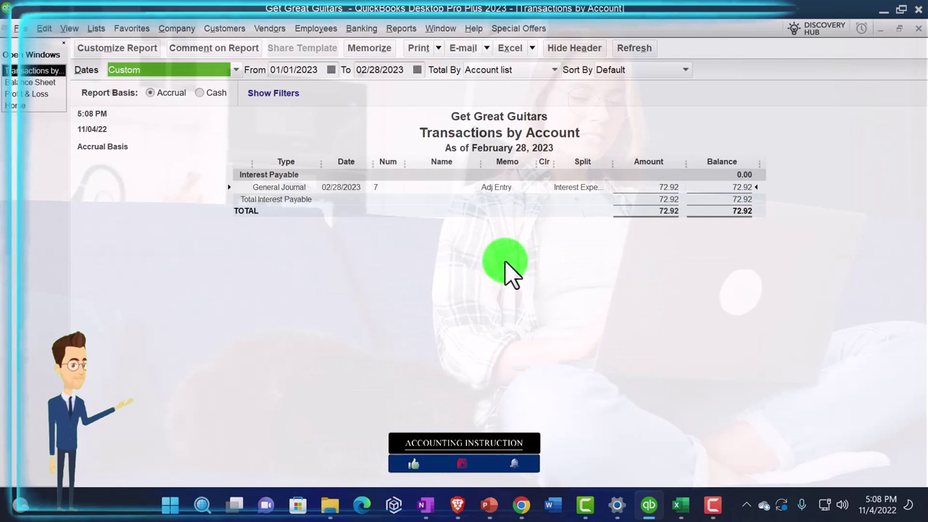
click(918, 29)
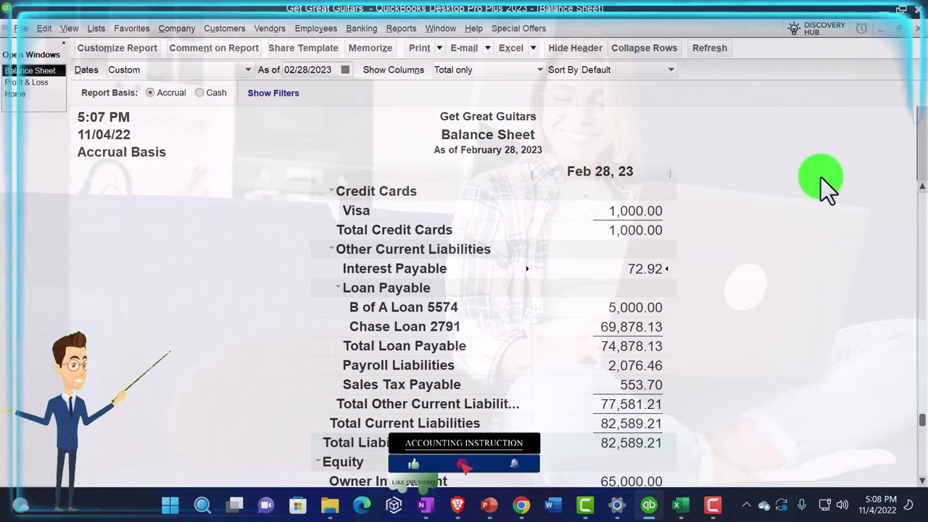
click(43, 83)
scroll(171, 292, down, 2)
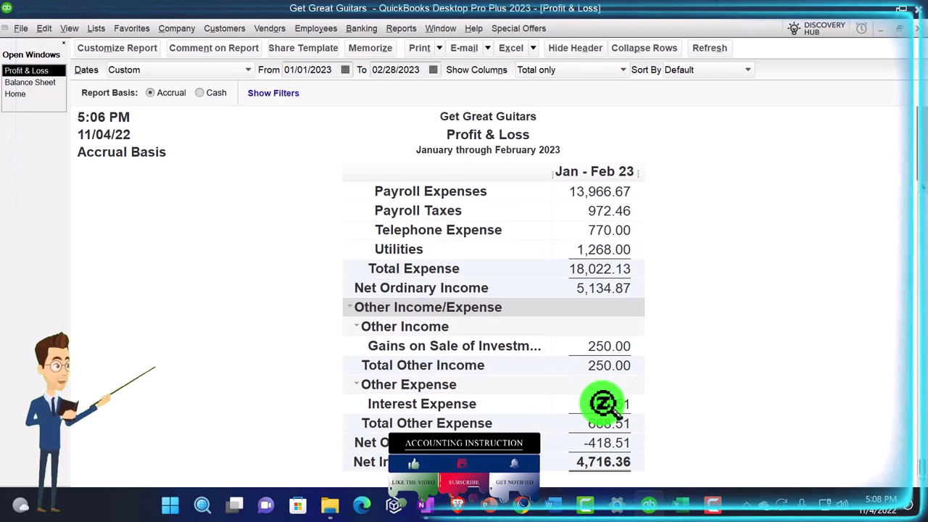
double_click(605, 404)
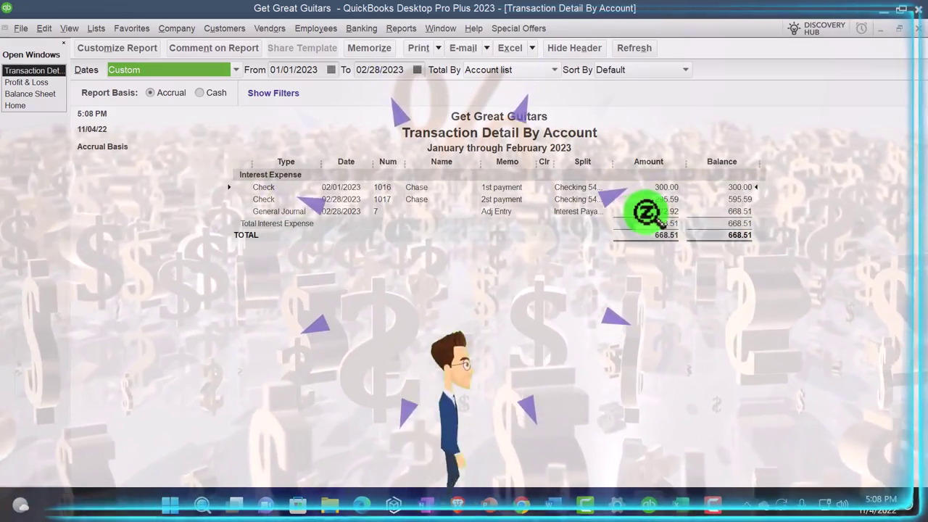
click(917, 30)
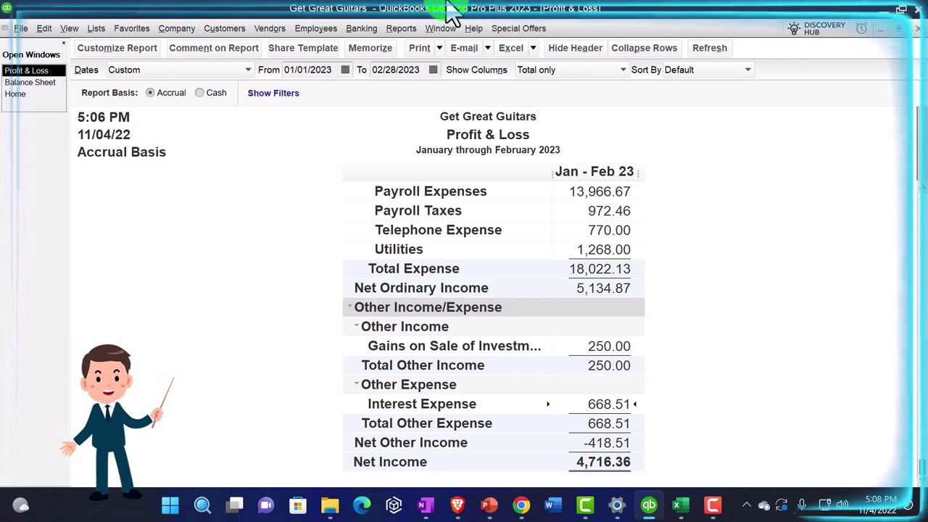
Review Other Current Liabilities on the Balance Sheet, then switch to the Excel amortization workbook
click(50, 83)
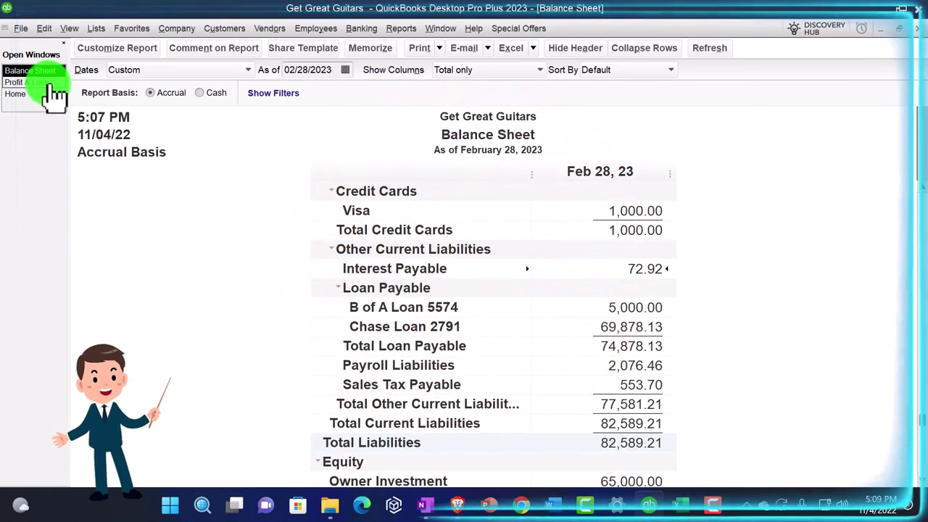
scroll(108, 149, down, 1)
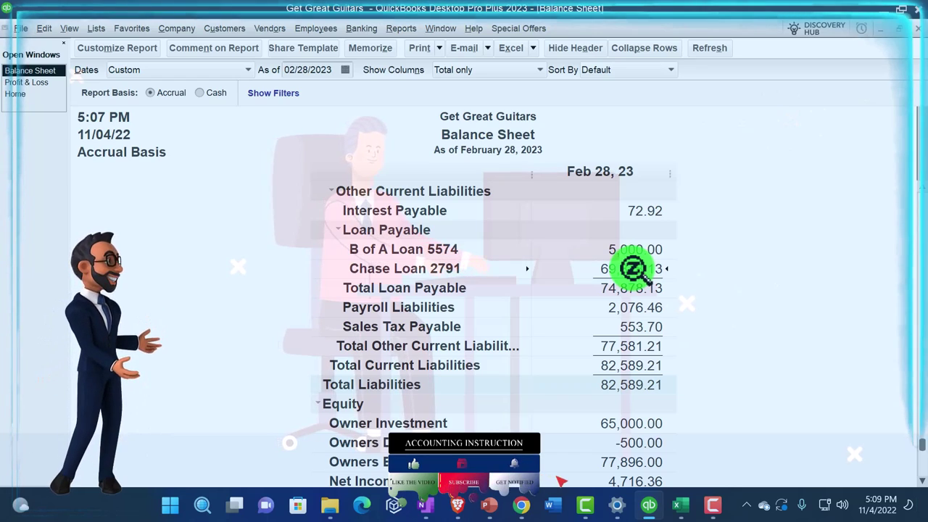
click(684, 504)
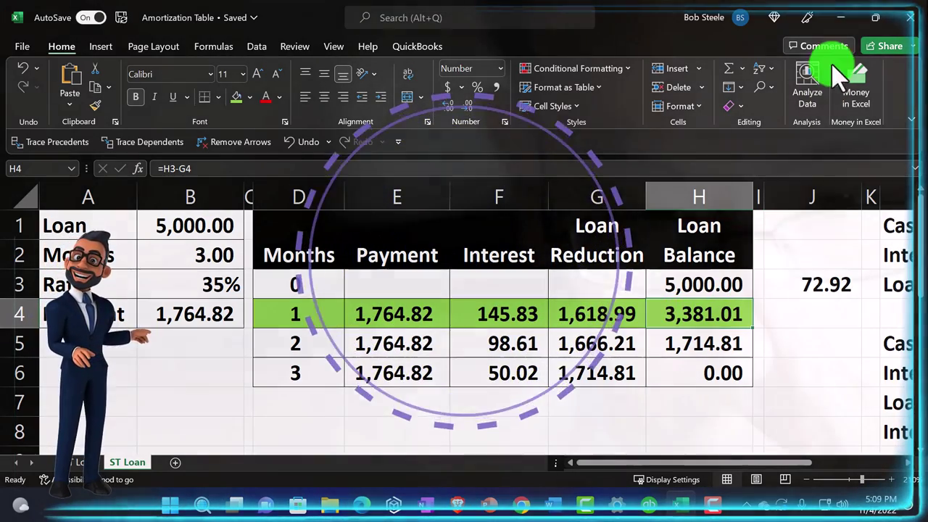
Review the cash, interest expense and loan reduction formulas in N1, M2 and M3, then return to QuickBooks
click(841, 23)
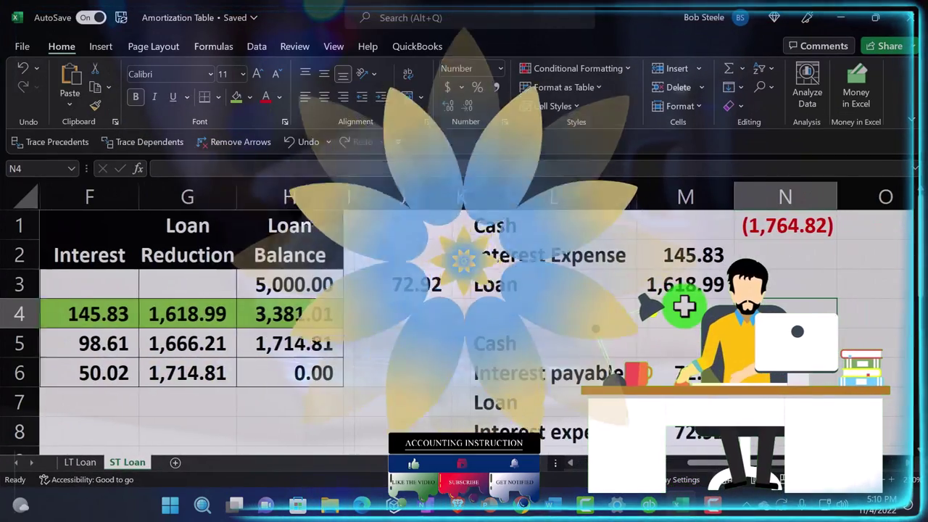
key(Up)
key(Up)
key(Up)
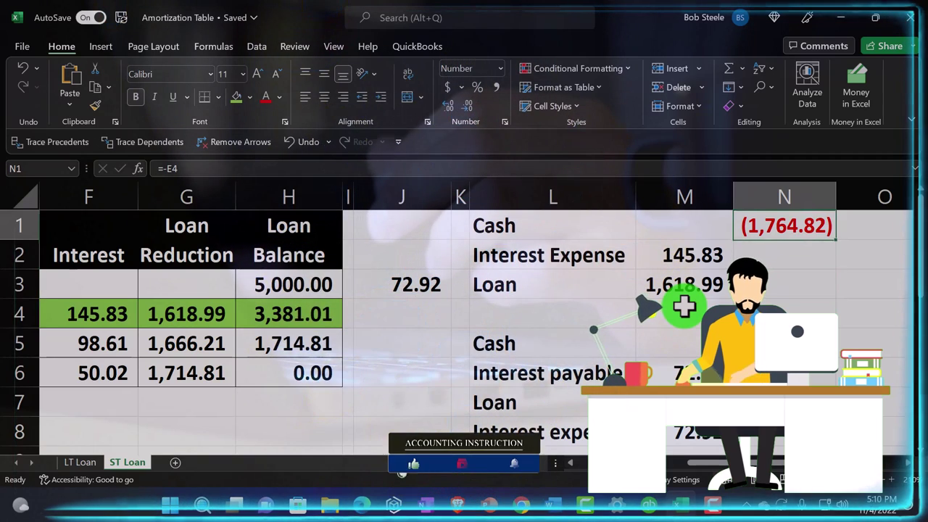
key(Down)
key(Down)
key(Down)
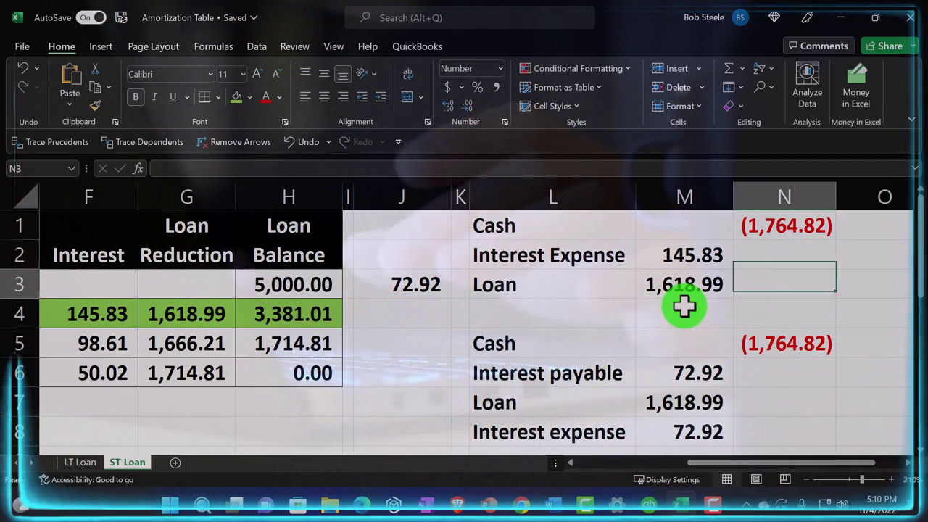
key(Left)
key(Left)
key(Left)
key(Left)
key(Left)
key(Left)
key(Left)
key(Left)
key(Left)
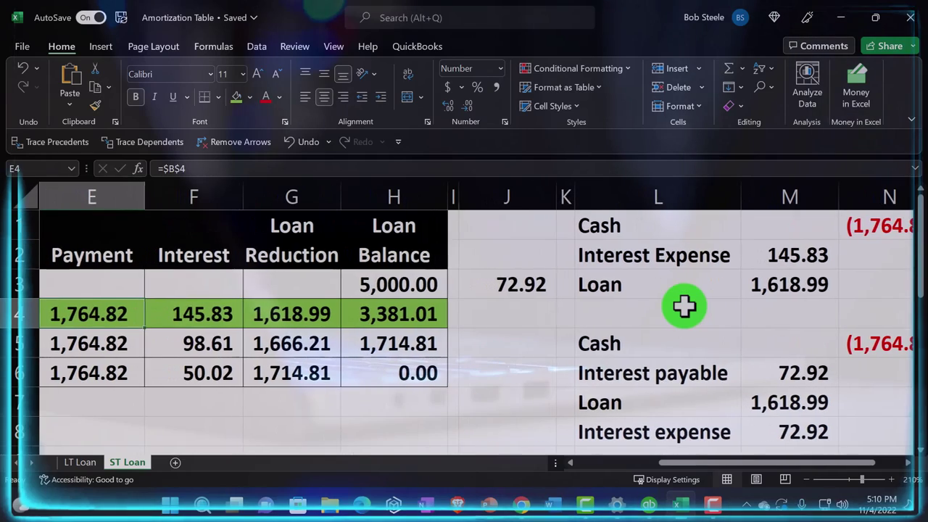
key(Right)
key(Right)
key(Right)
key(Right)
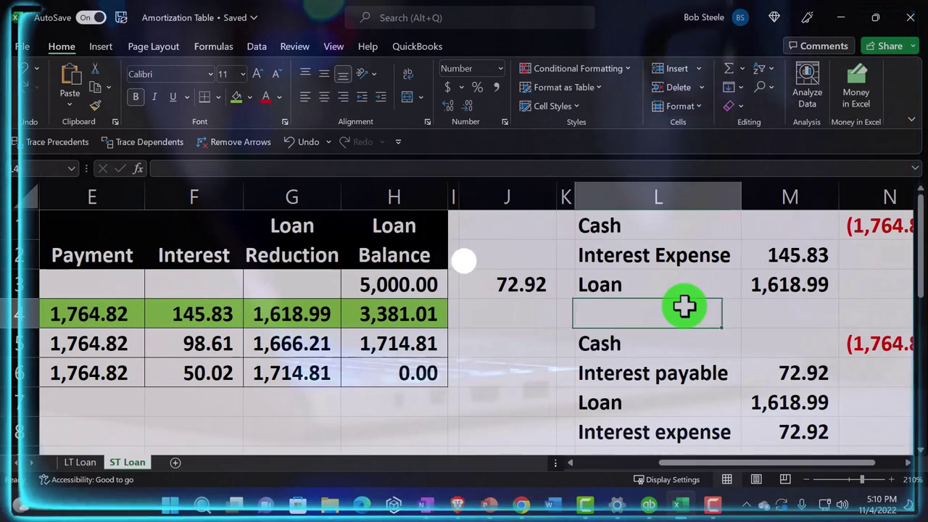
key(Up)
key(Up)
key(Down)
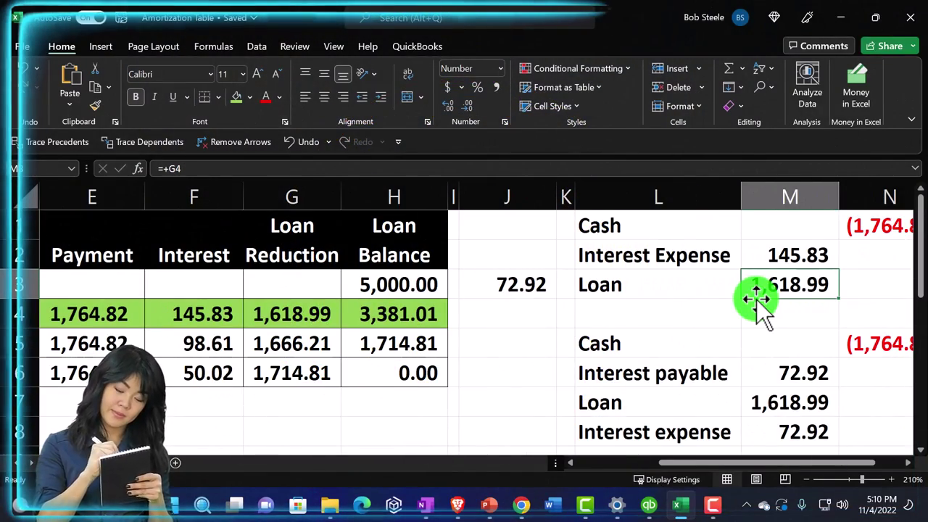
click(650, 502)
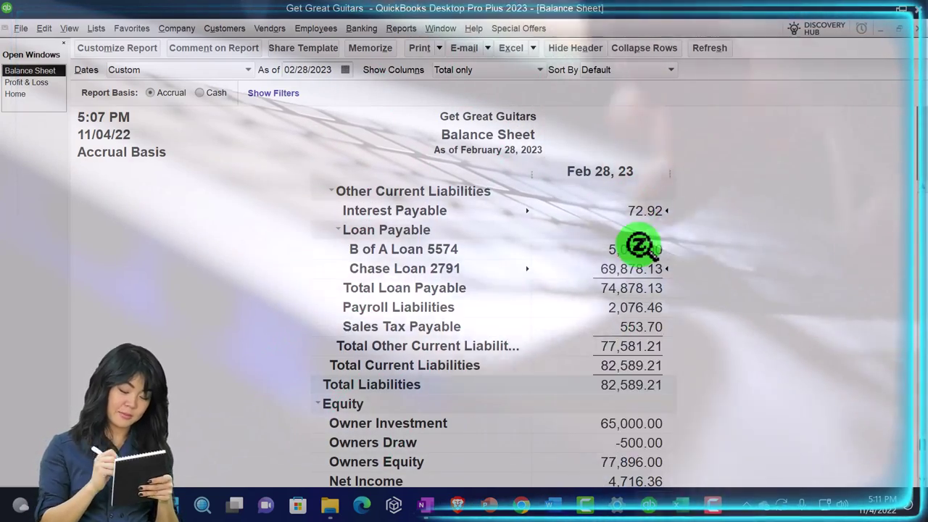
click(687, 508)
click(769, 342)
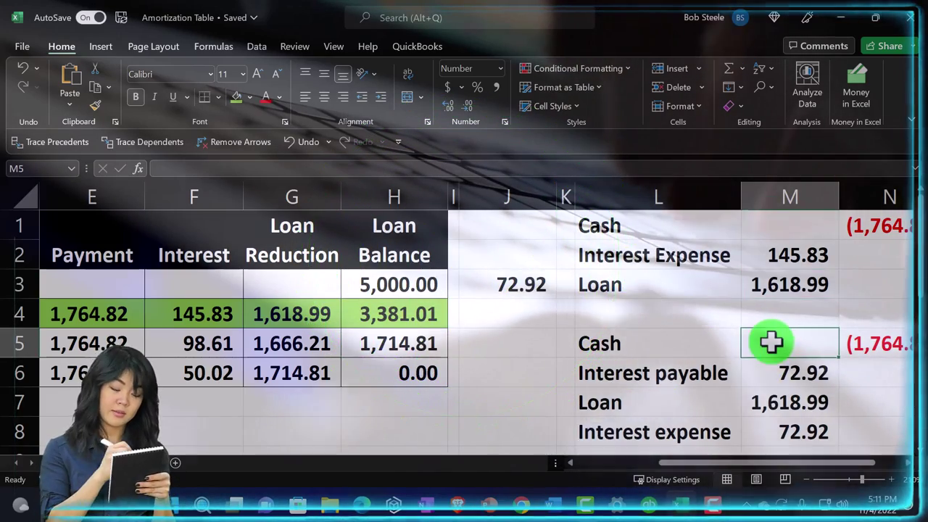
key(Right)
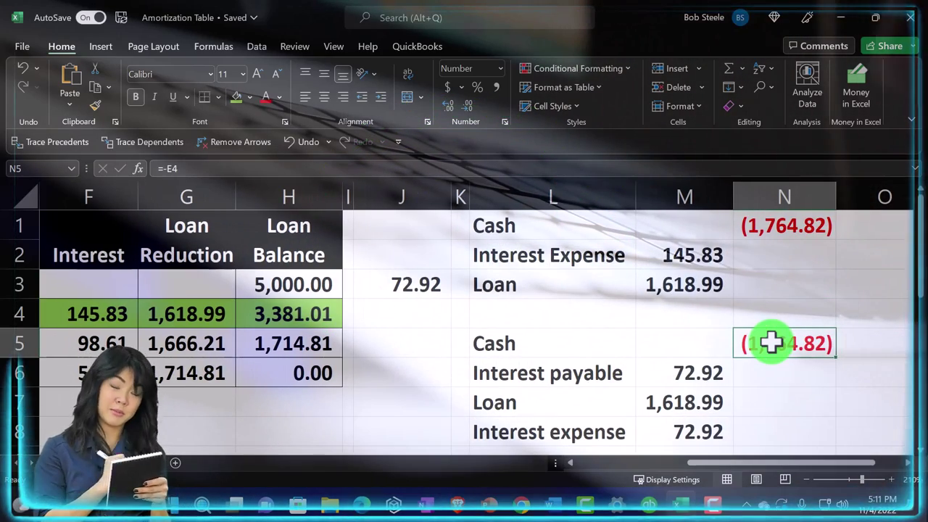
key(Left)
key(Down)
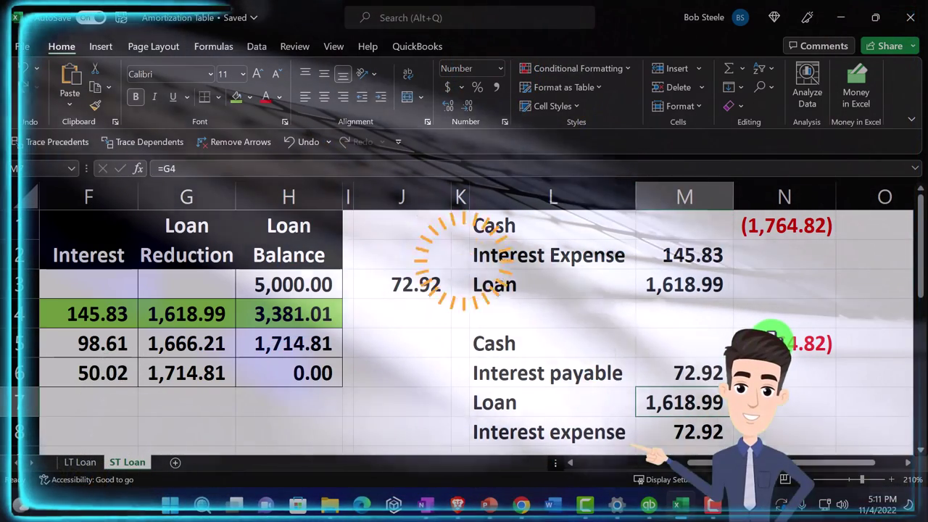
key(Down)
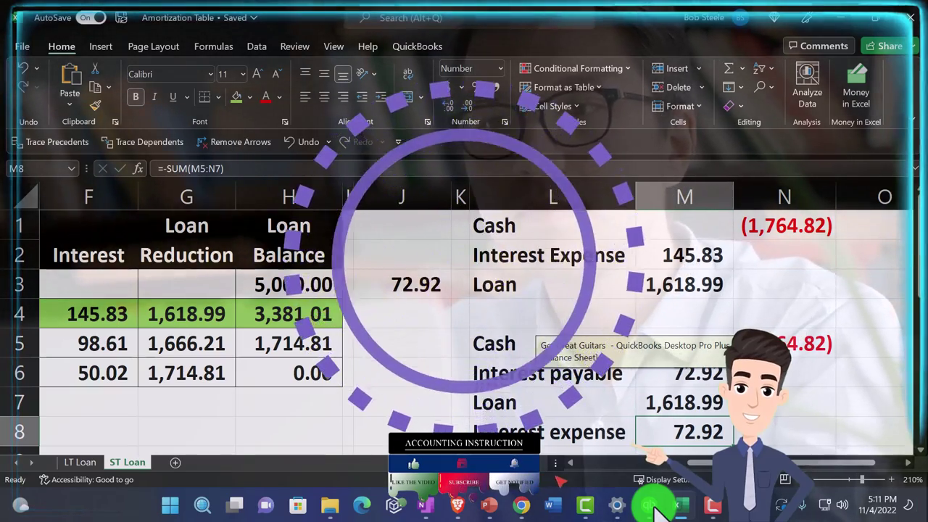
click(650, 505)
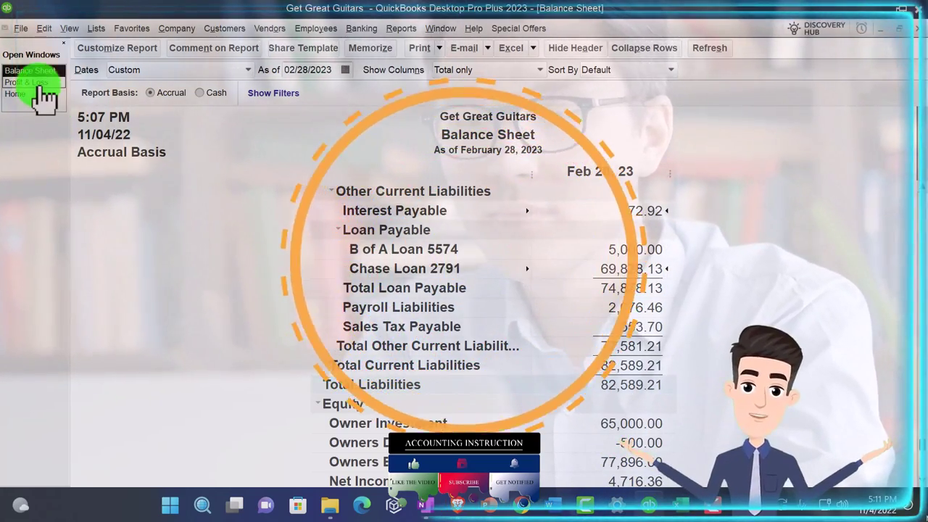
click(40, 83)
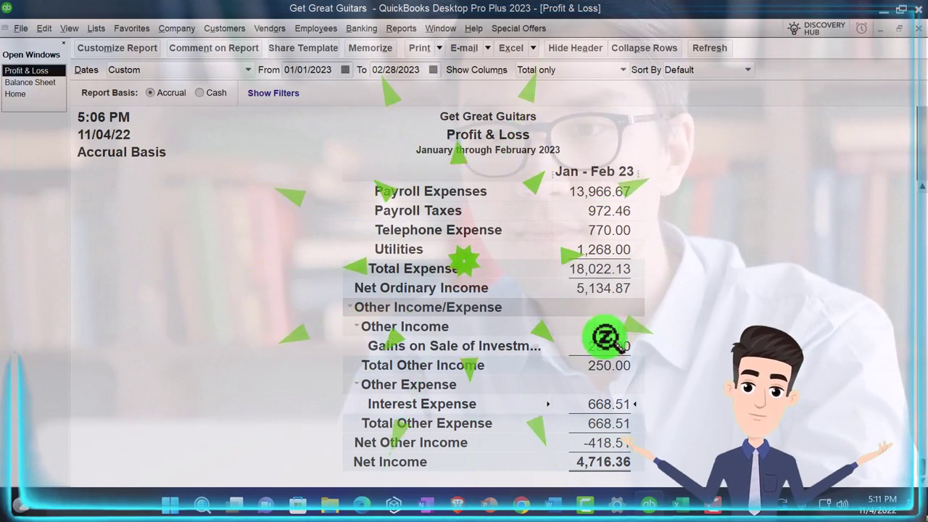
click(621, 70)
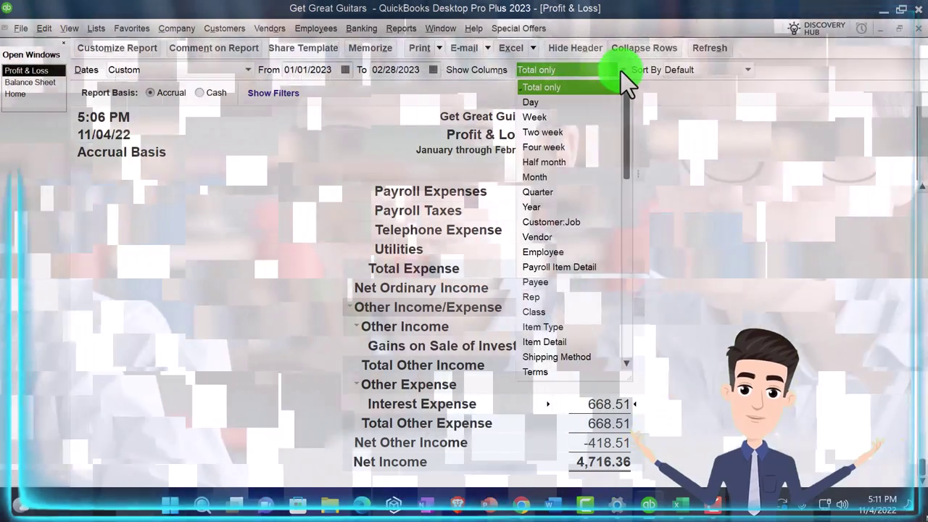
click(548, 176)
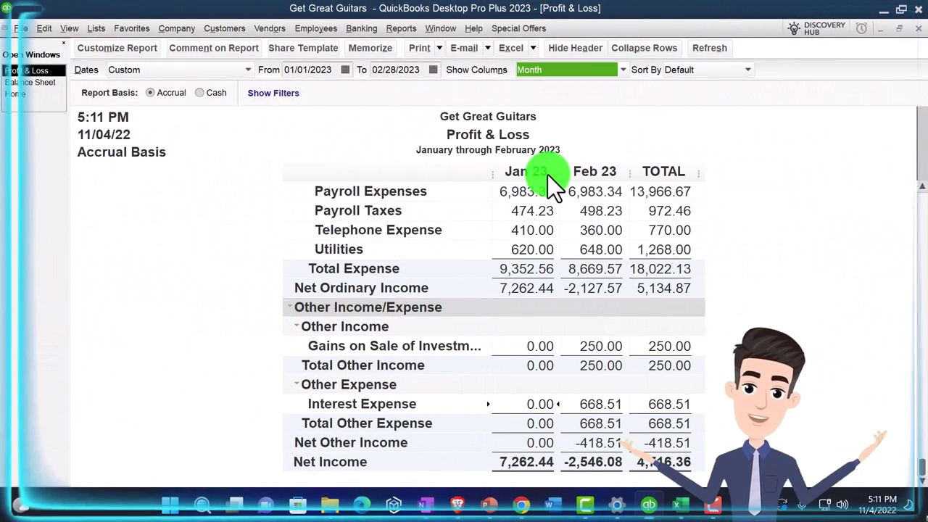
click(601, 404)
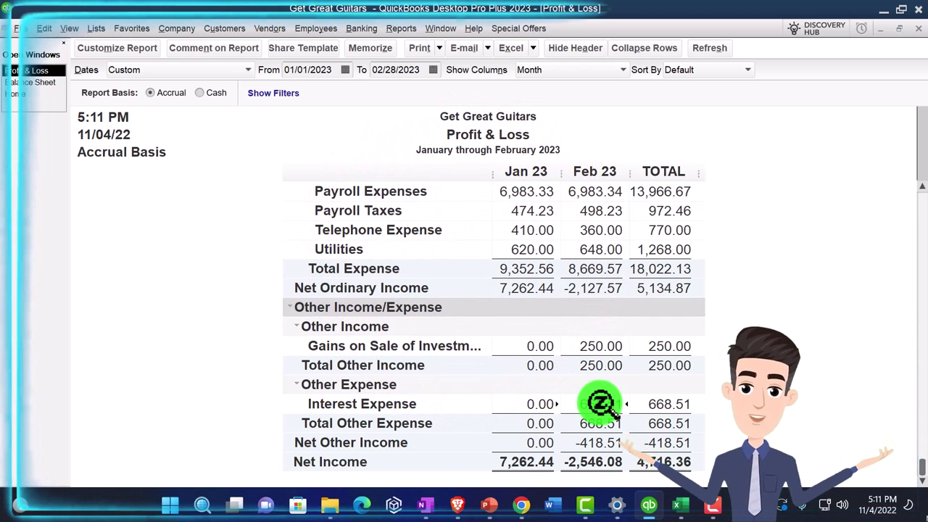
double_click(602, 403)
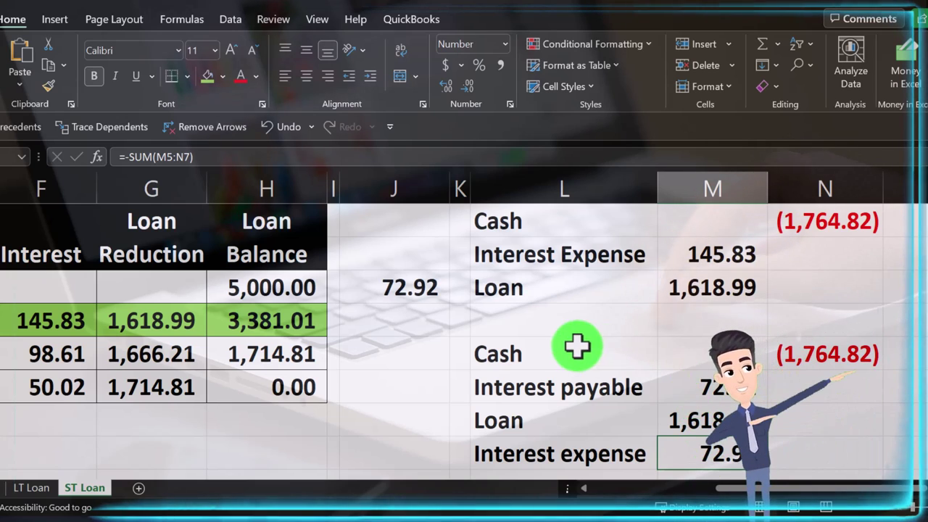
Select the accrual and original payment entries, then review month 1's payment formula in E4
drag(577, 348, 805, 447)
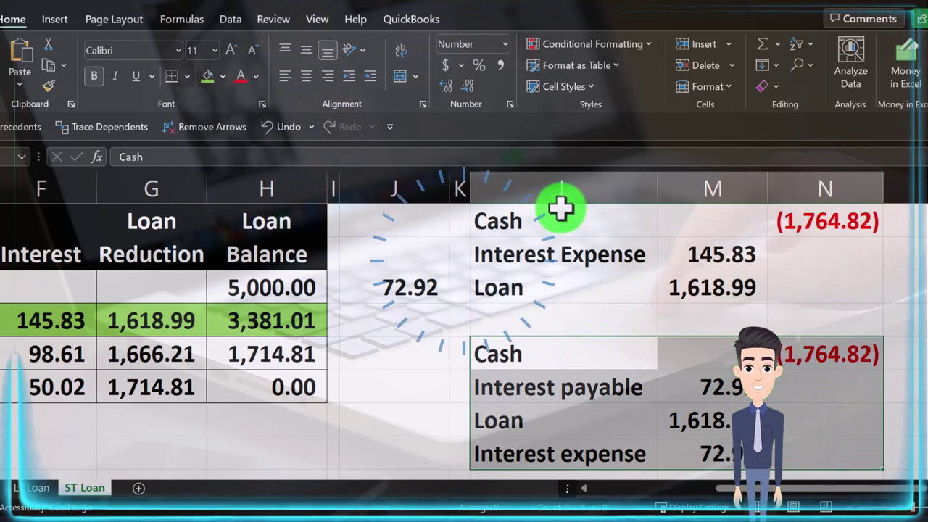
drag(562, 209, 775, 273)
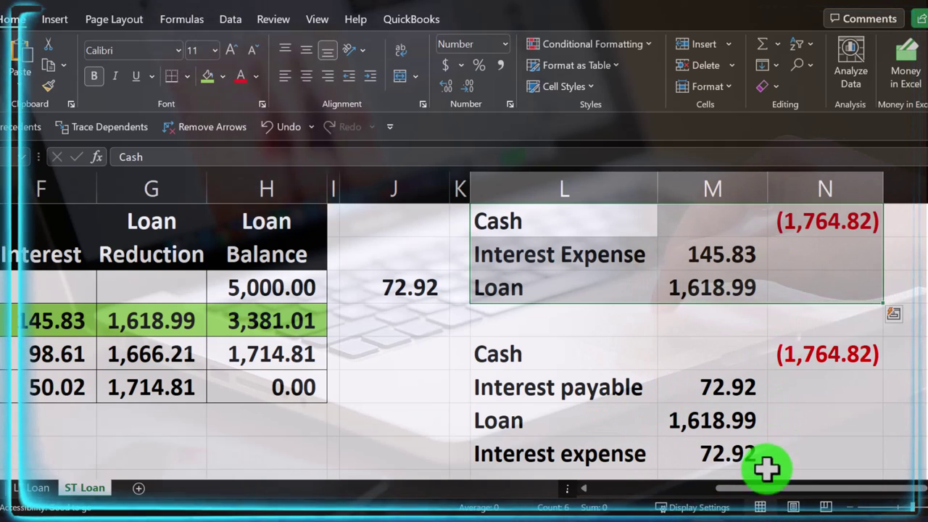
drag(762, 492, 661, 500)
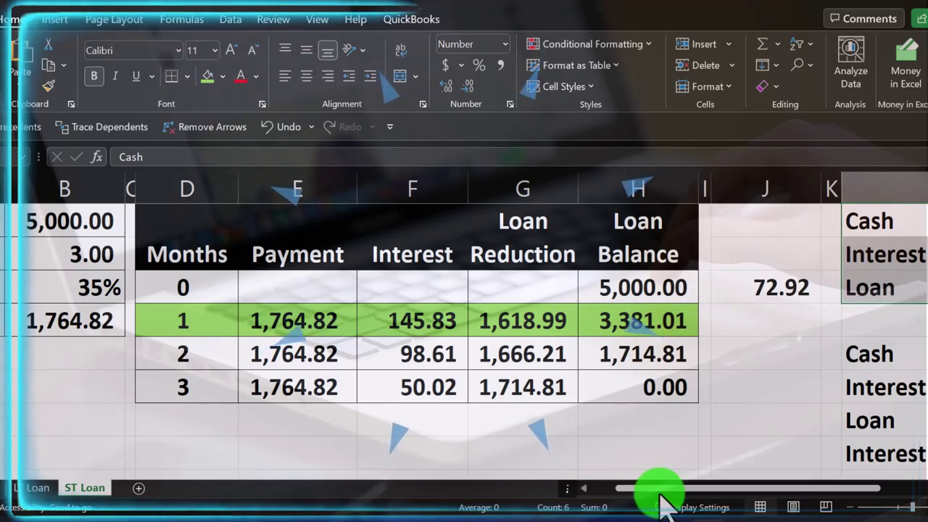
drag(661, 501, 563, 493)
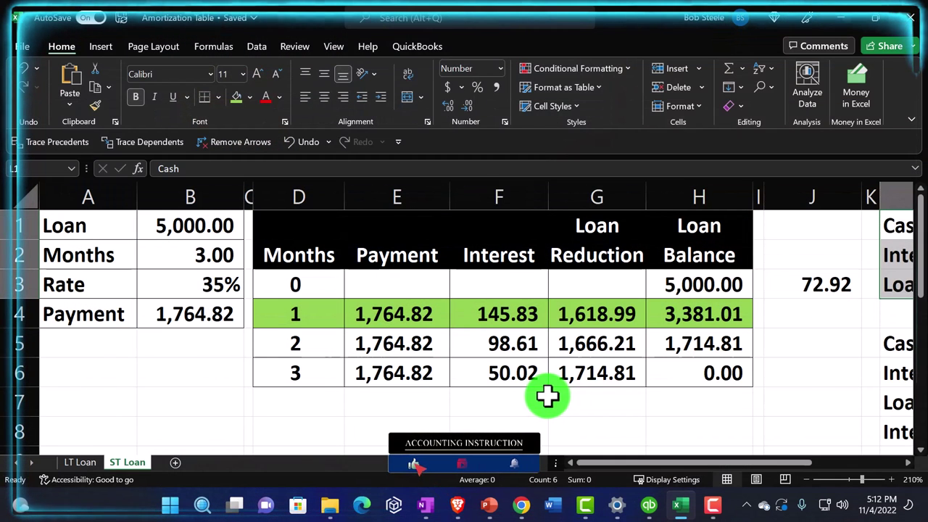
click(649, 506)
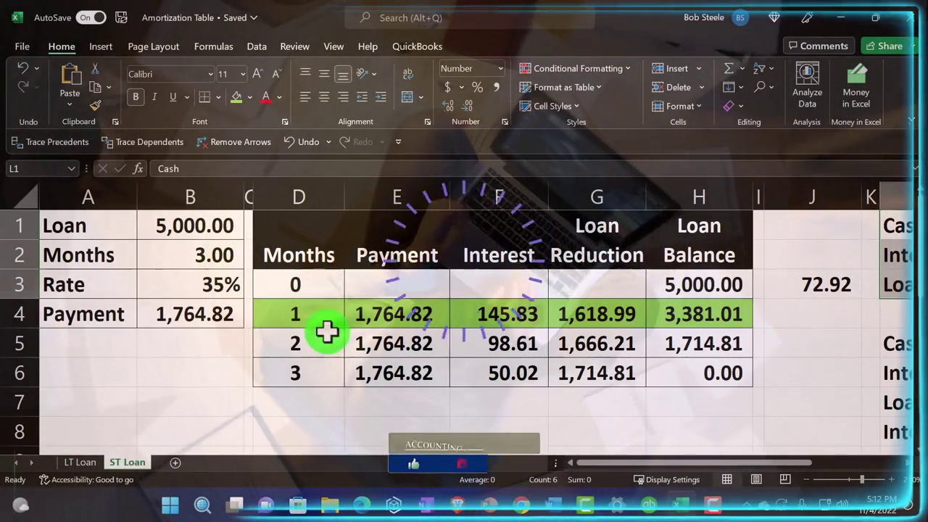
click(384, 319)
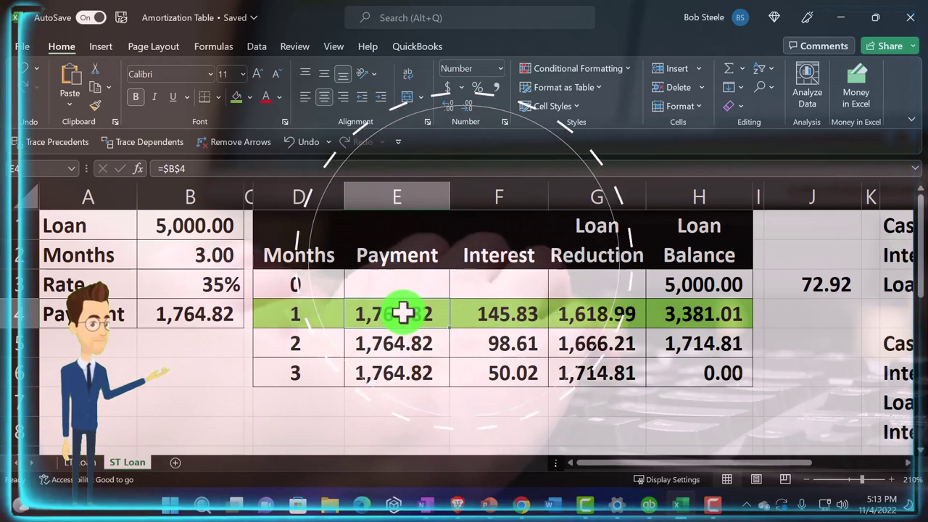
Open the Chart of Accounts from Lists and select the Interest Payable account
click(650, 506)
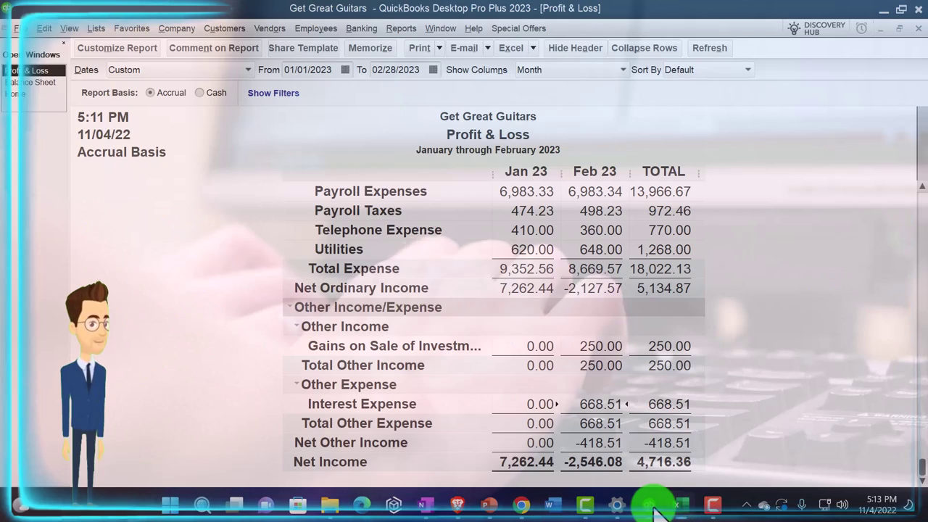
scroll(567, 393, up, 5)
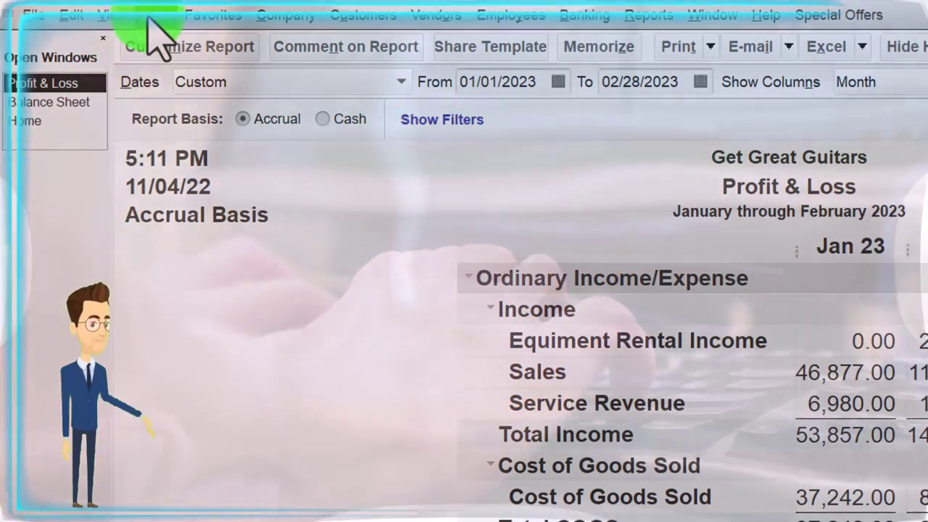
click(151, 16)
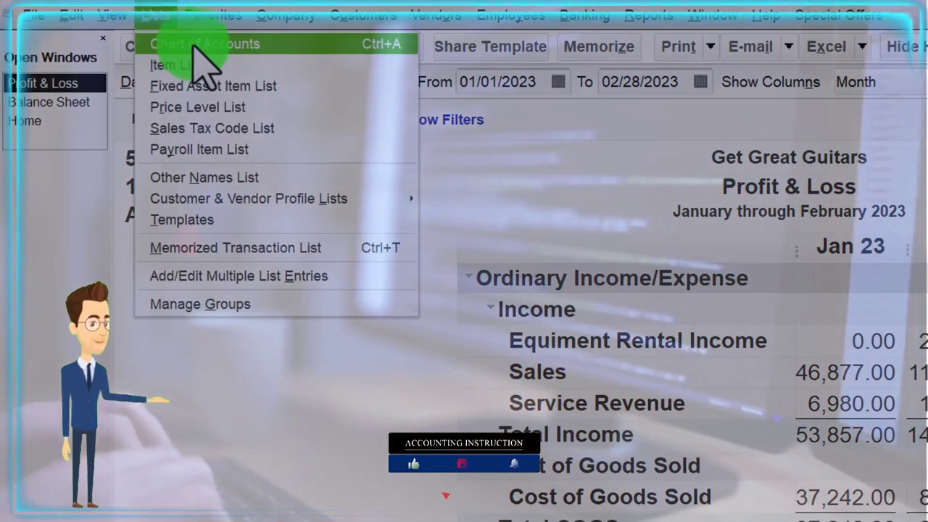
click(198, 44)
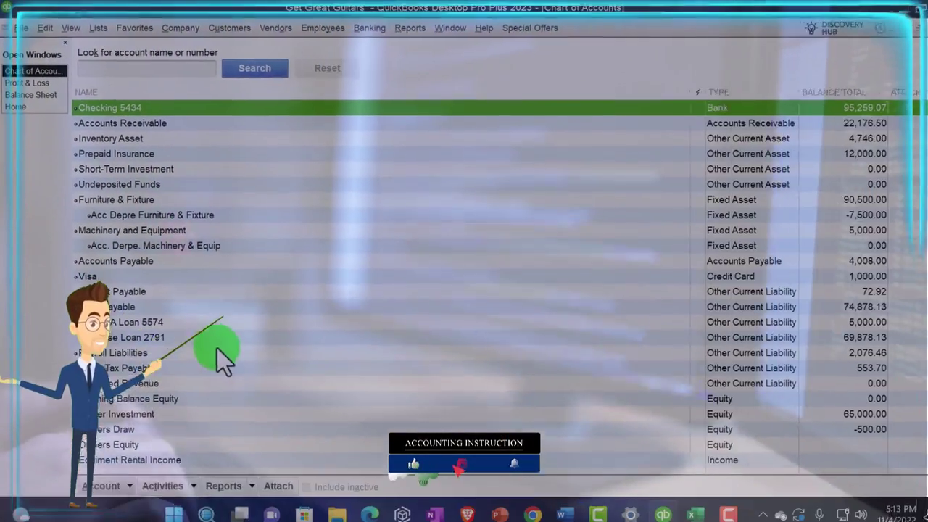
click(130, 288)
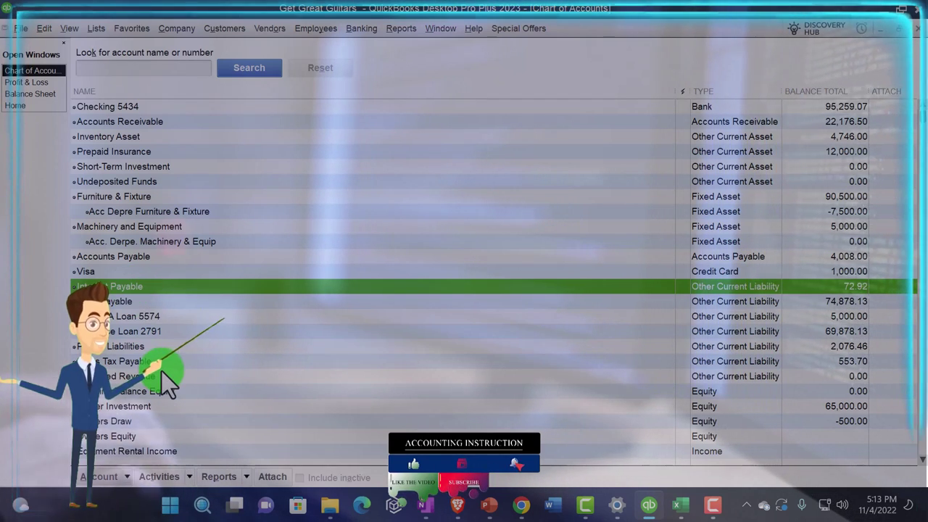
In the Interest Payable register, record a 03/01/2023 72.92 decrease to Interest Expense, memo 'Rerversing Entry'
double_click(159, 291)
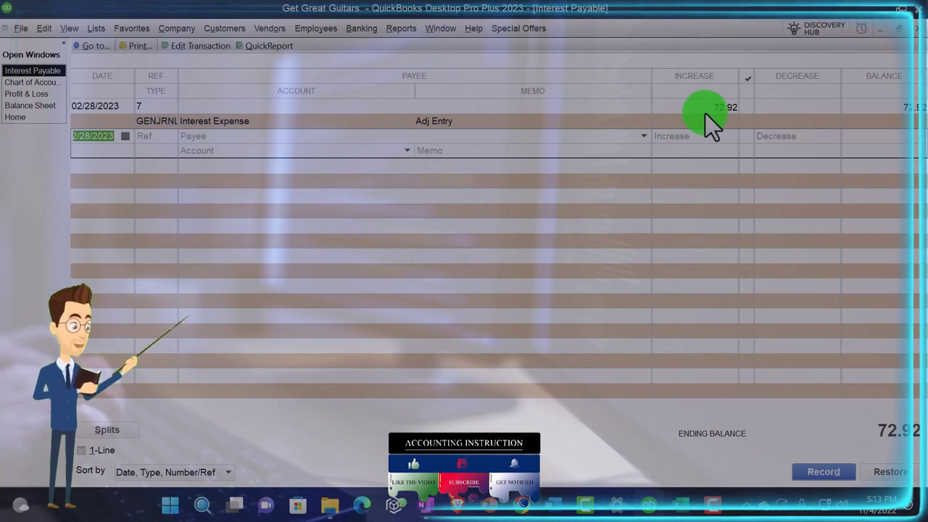
key(plus)
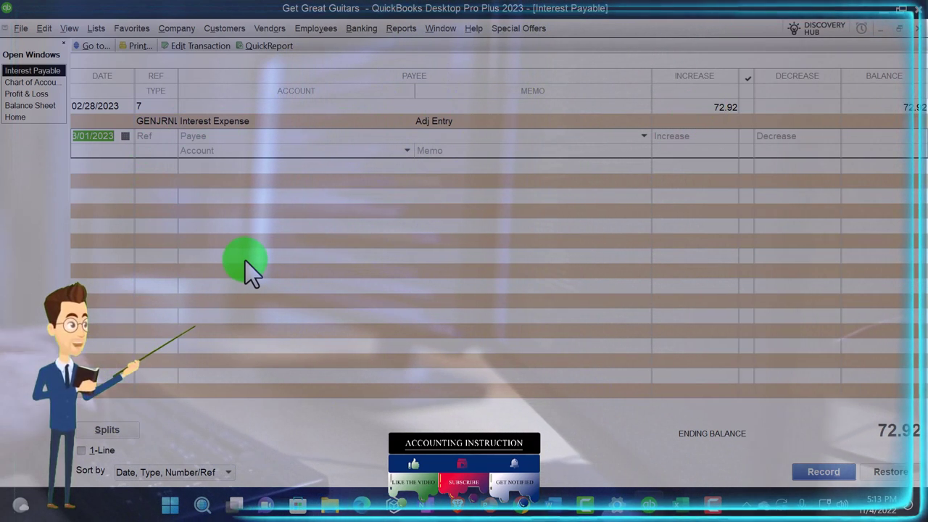
key(Tab)
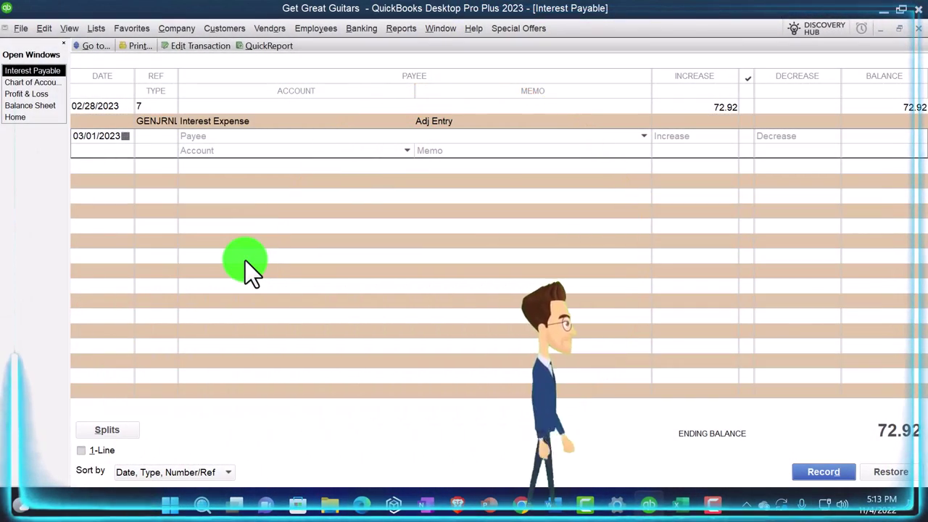
key(Tab)
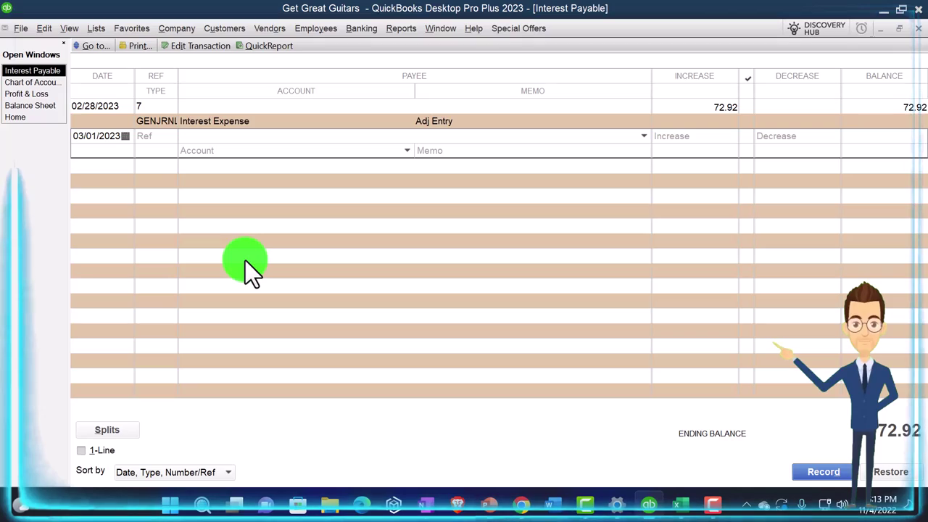
key(Tab)
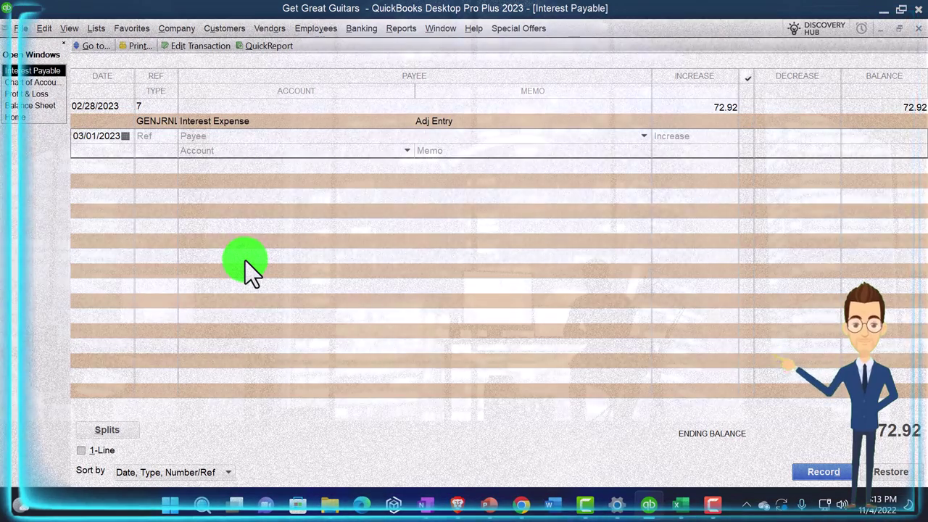
key(Tab)
text(72.92)
key(Tab)
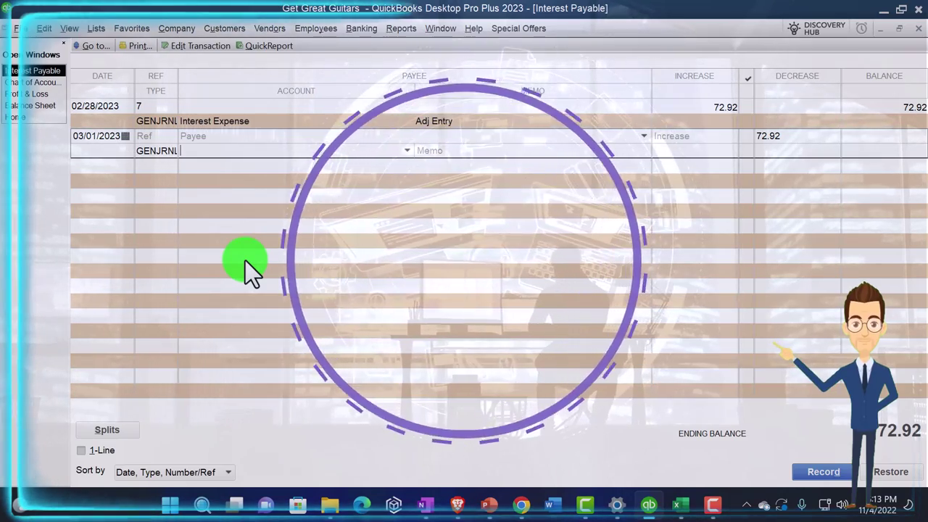
text(In)
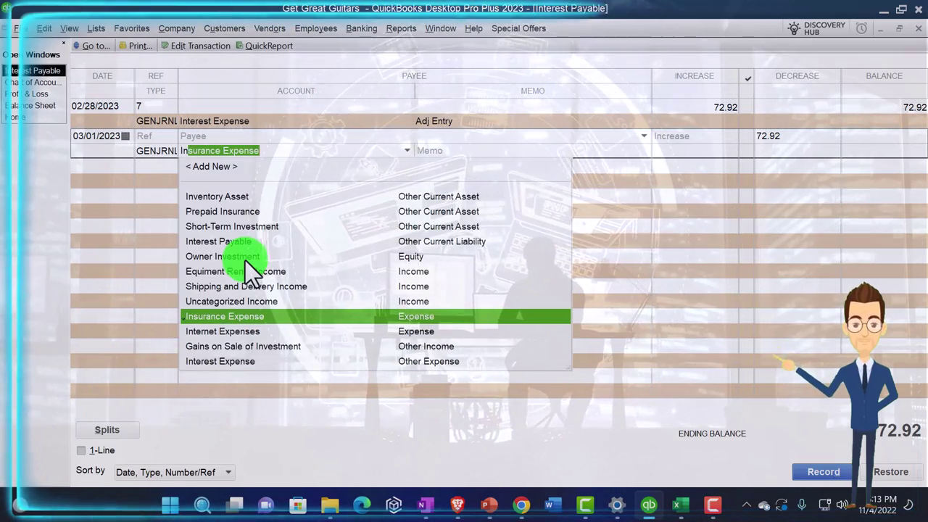
text(terest)
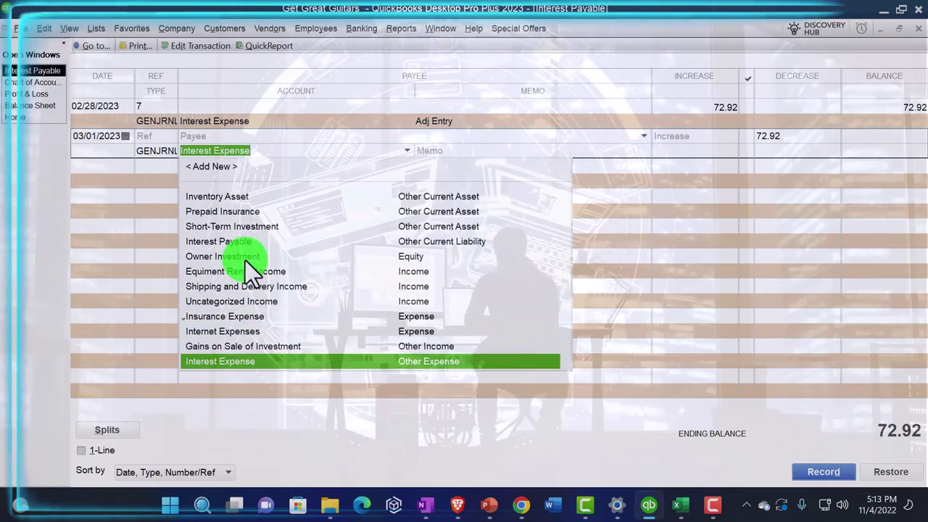
key(Tab)
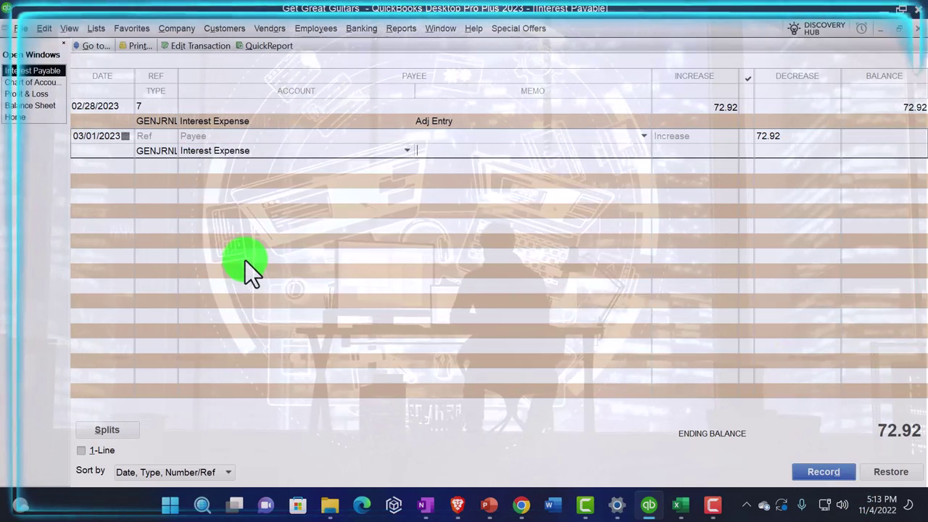
text(Rerversing Entry)
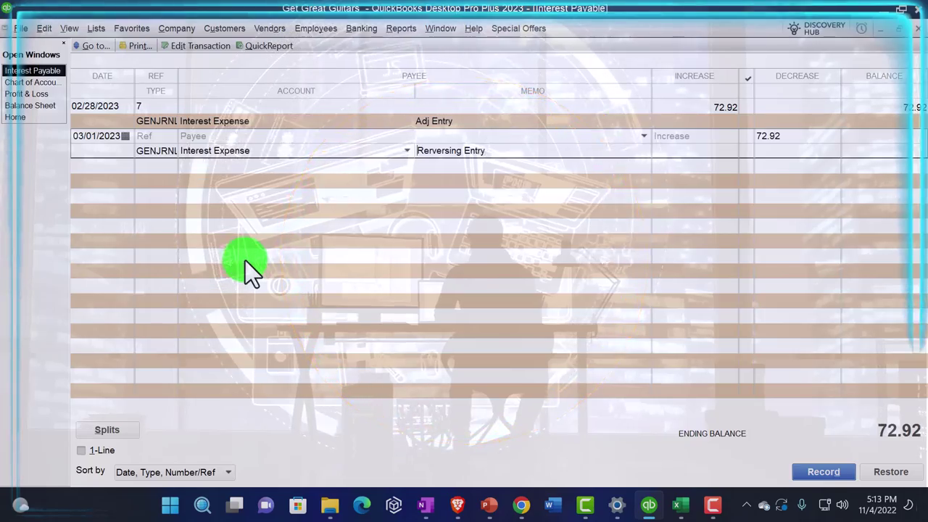
key(Return)
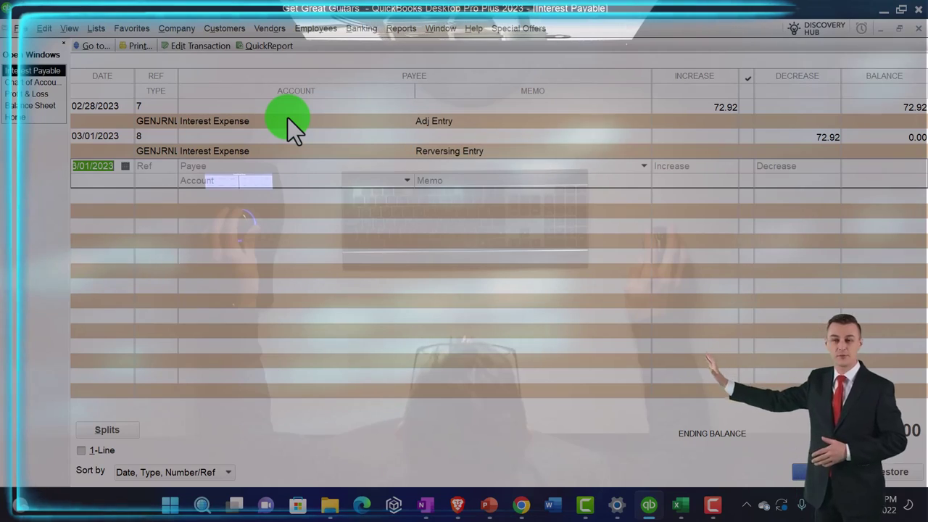
Paste the 'Rerversing Entry' memo onto journal entry 8's Interest Expense line and save
double_click(155, 151)
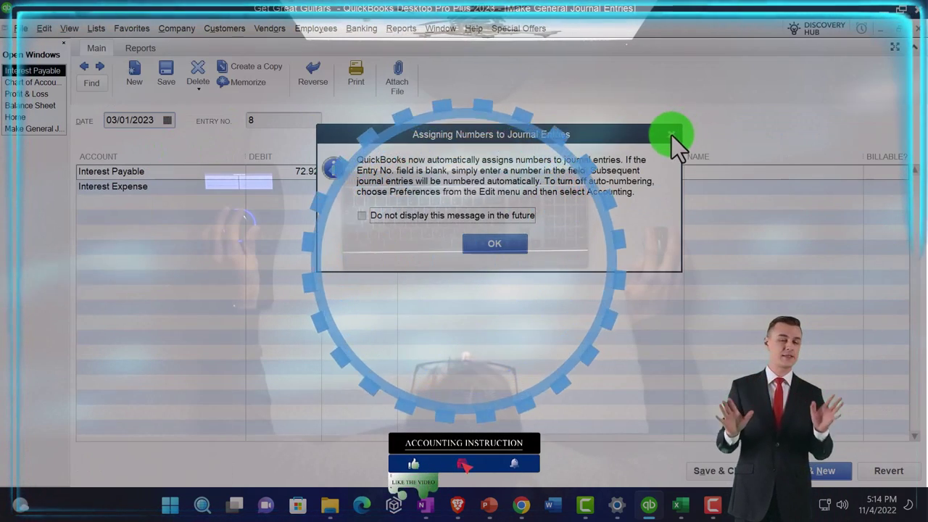
click(671, 134)
click(489, 170)
key(ctrl+c)
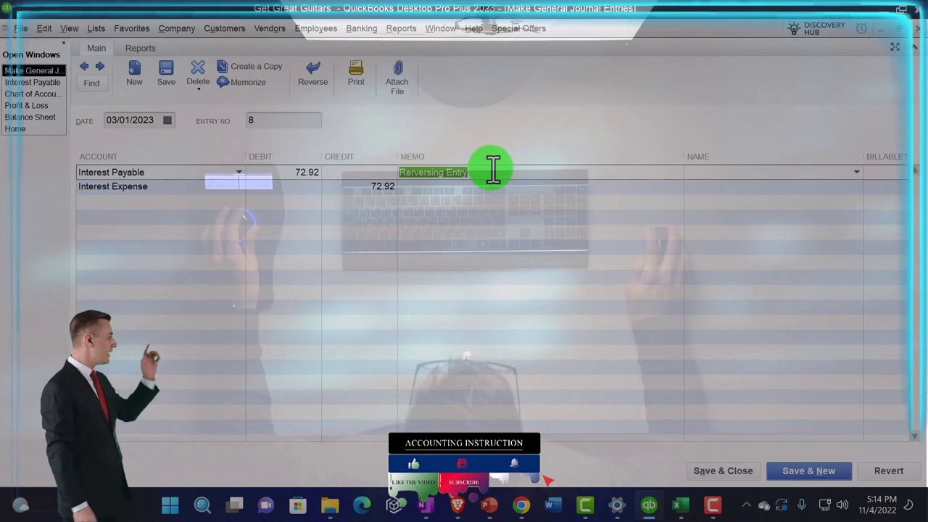
click(466, 188)
key(ctrl+v)
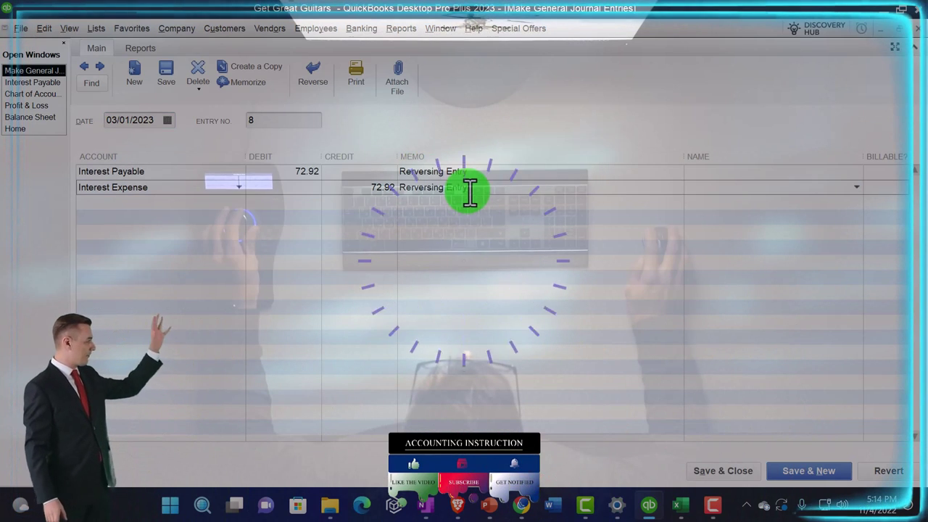
click(727, 471)
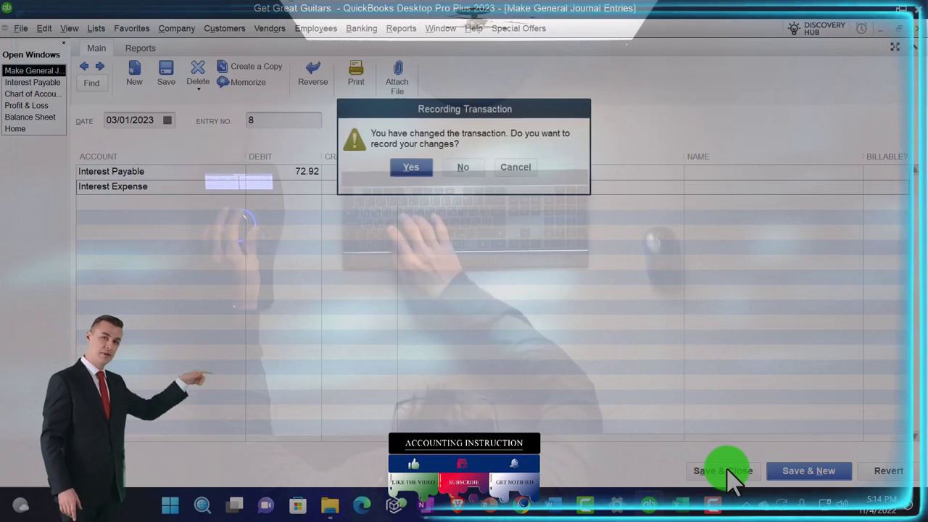
click(411, 168)
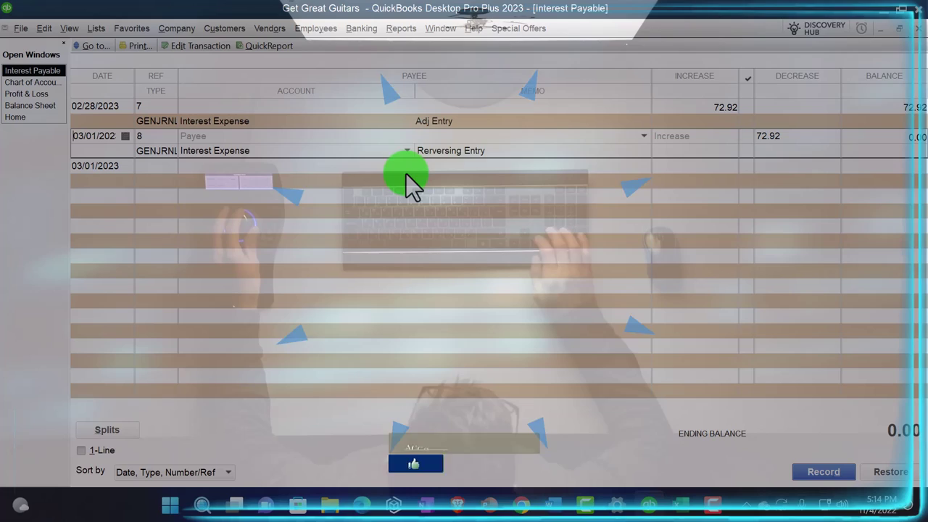
Close the Interest Payable register and advance the Balance Sheet date to 03/01/2023
click(918, 28)
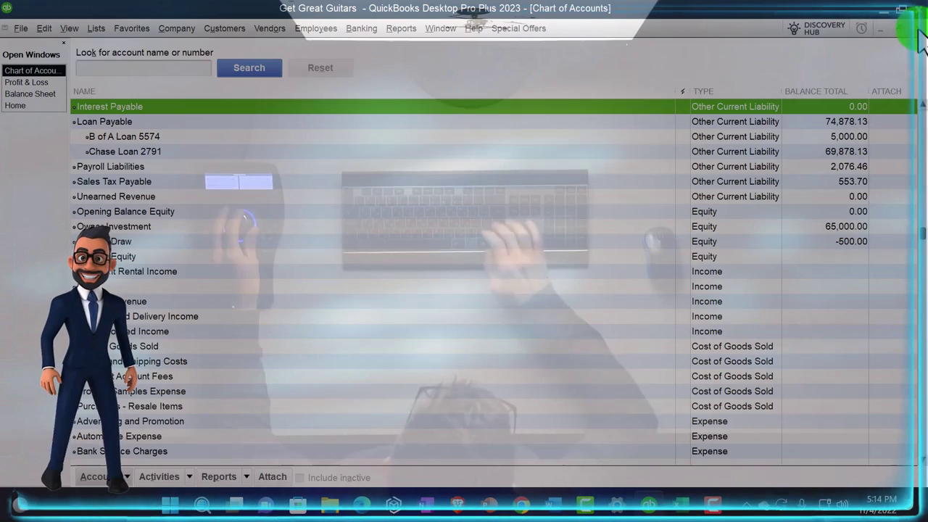
click(43, 94)
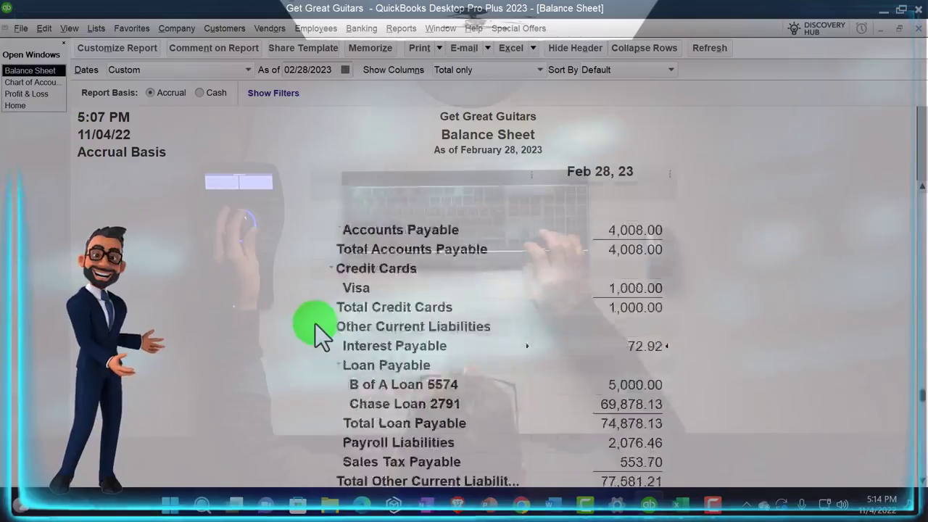
scroll(315, 324, up, 2)
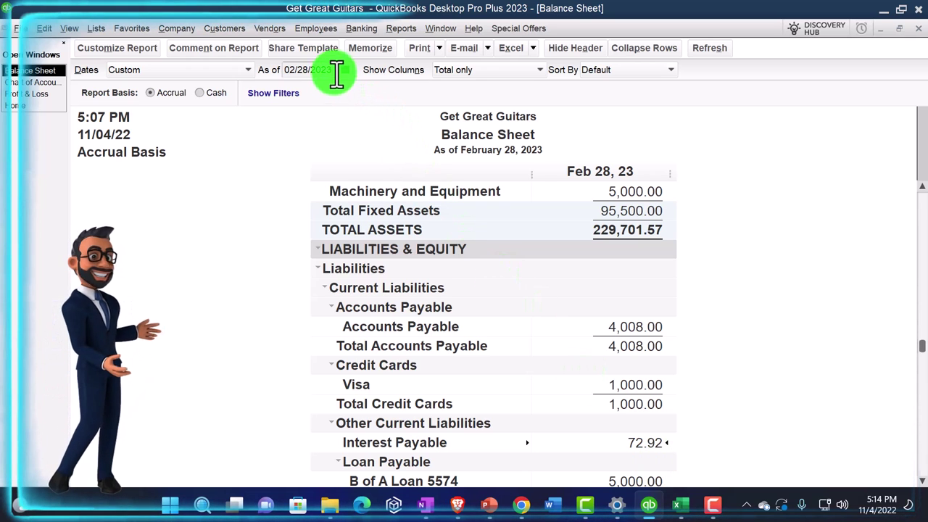
key(plus)
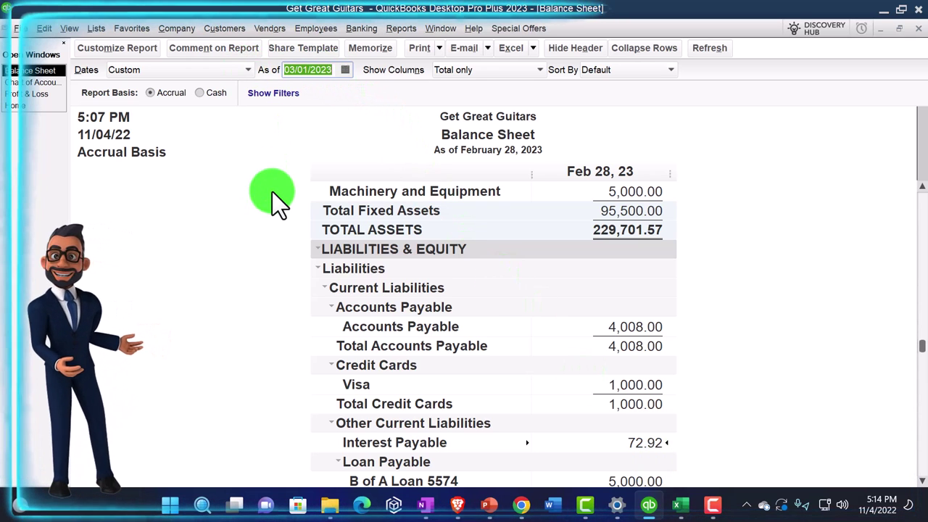
key(Tab)
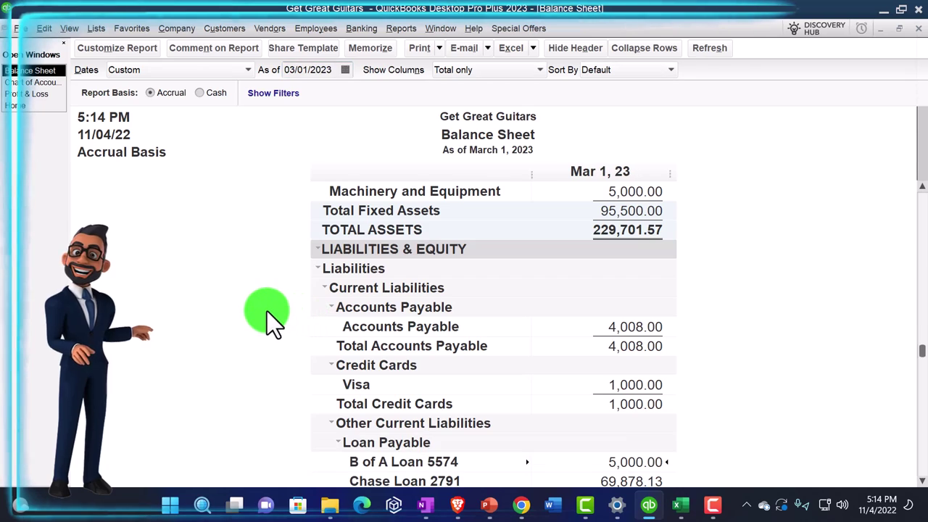
scroll(267, 311, down, 1)
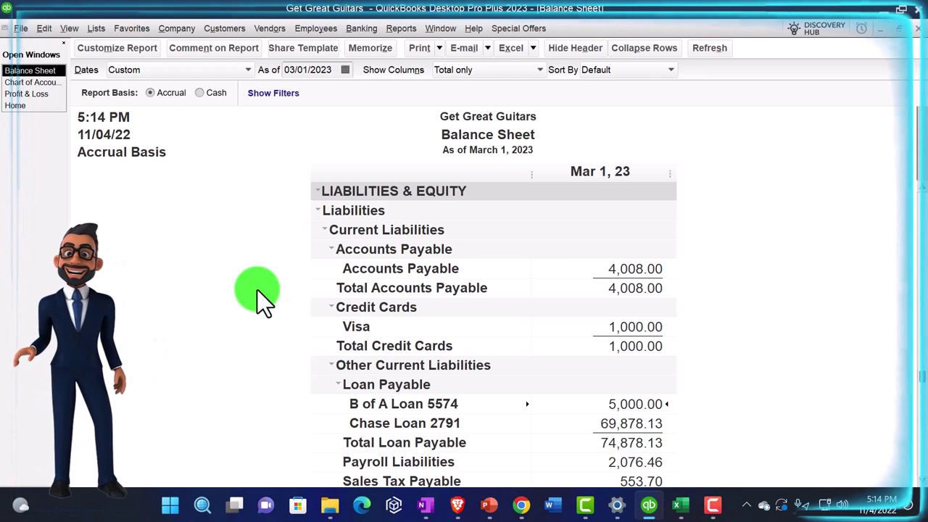
Reset the Balance Sheet to 02/28/2023 and drill into the 72.92 Interest Payable balance
click(333, 69)
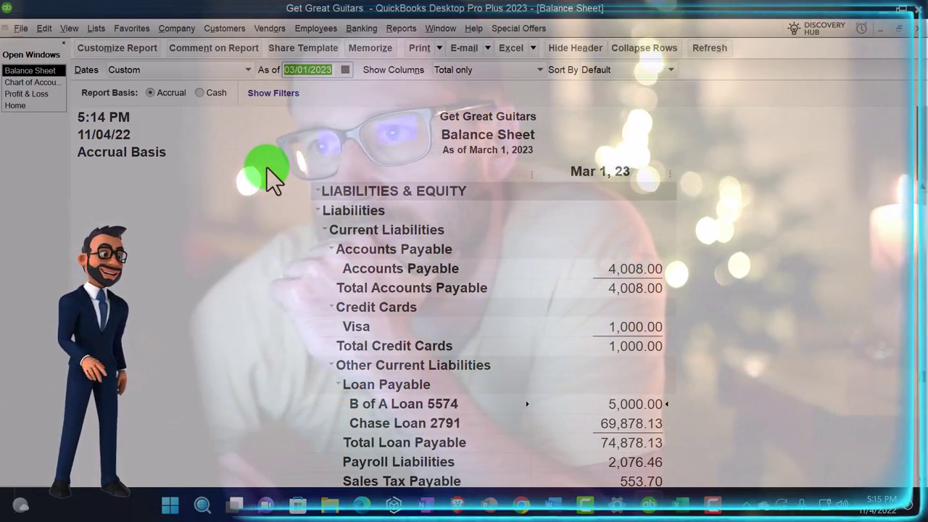
text(02/28/2023)
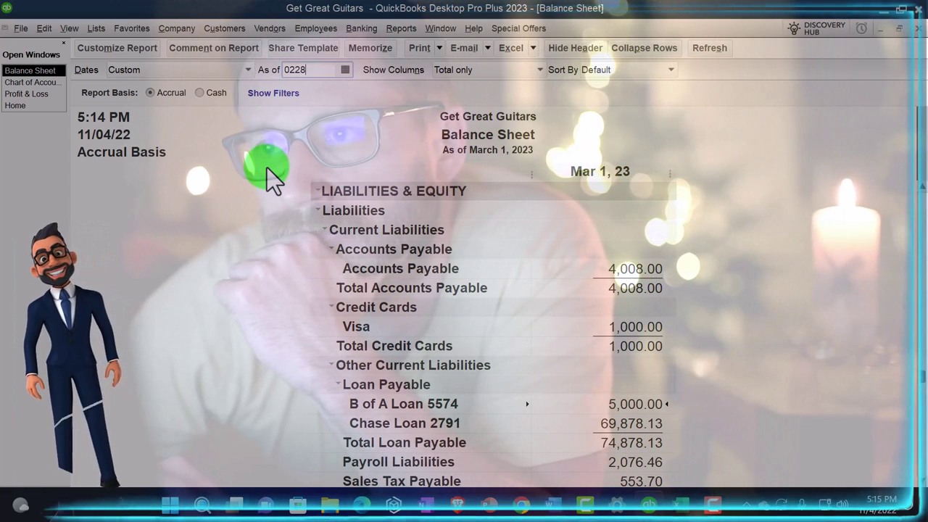
key(Tab)
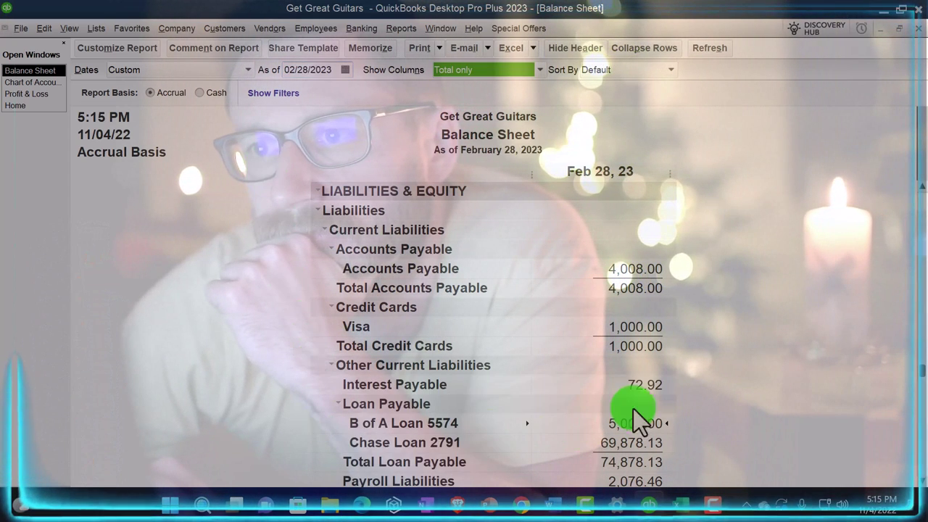
double_click(648, 385)
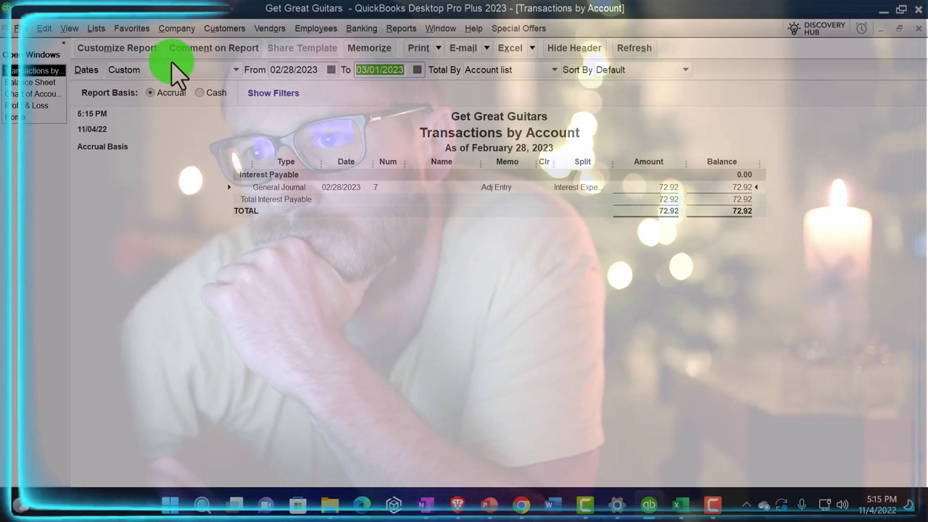
key(plus)
key(Tab)
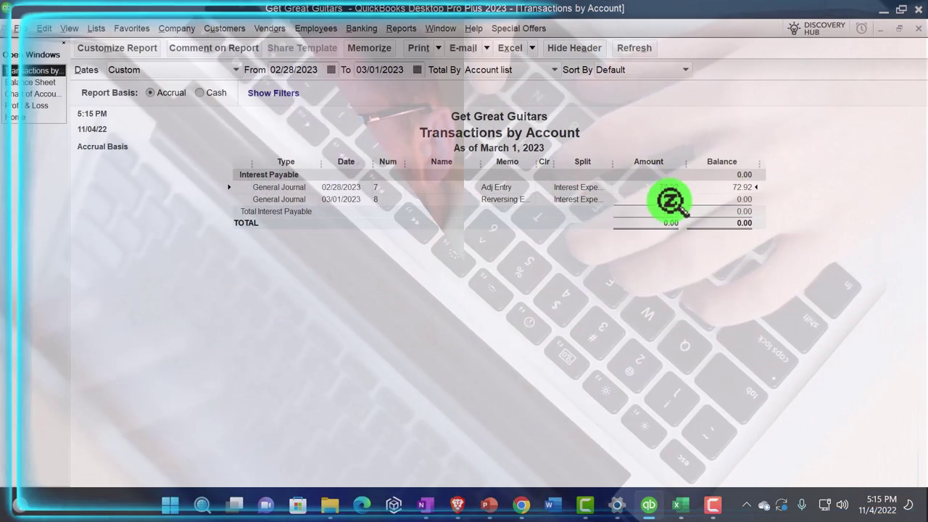
click(661, 199)
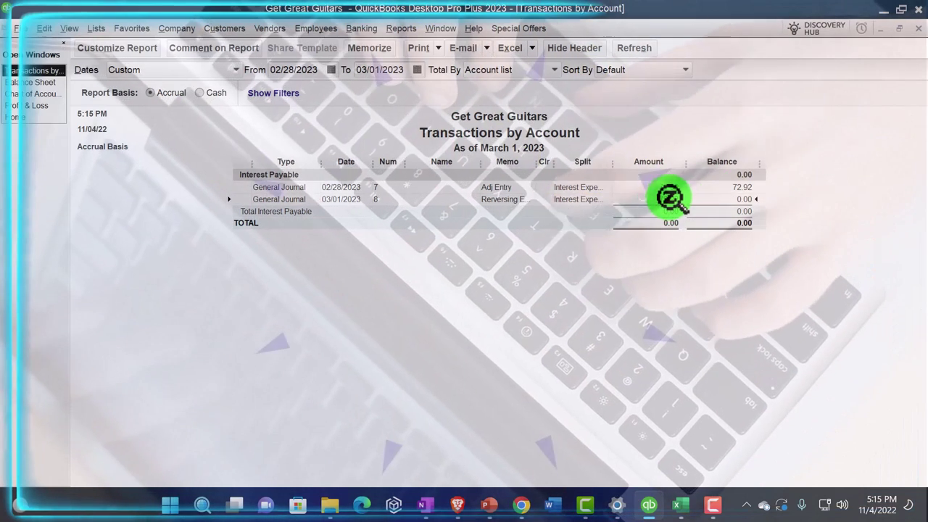
click(917, 30)
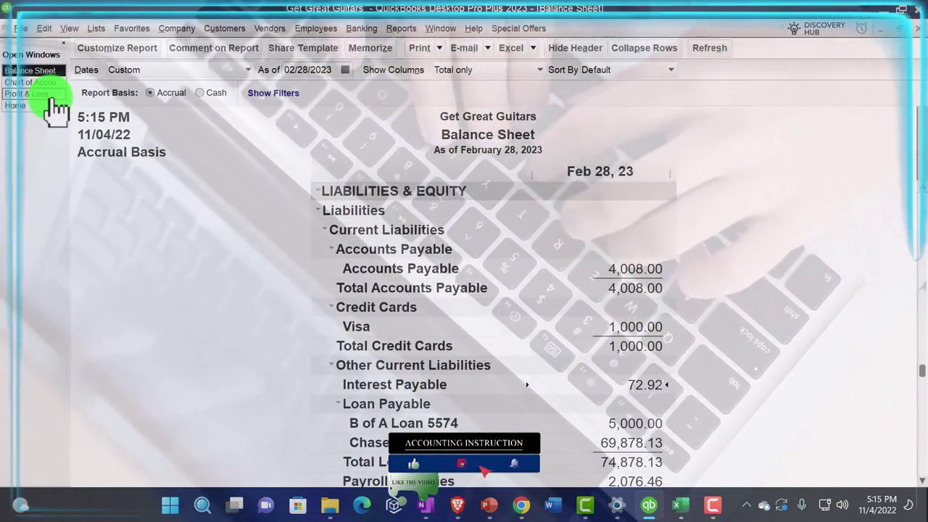
Extend the Profit & Loss end date to 03/31/2023 and scroll down to March Interest Expense
click(27, 93)
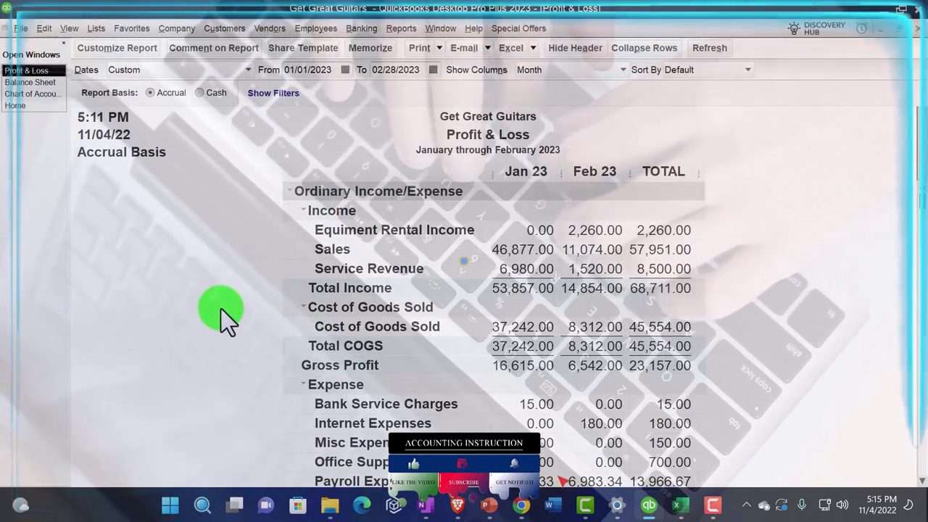
click(420, 69)
text(0)
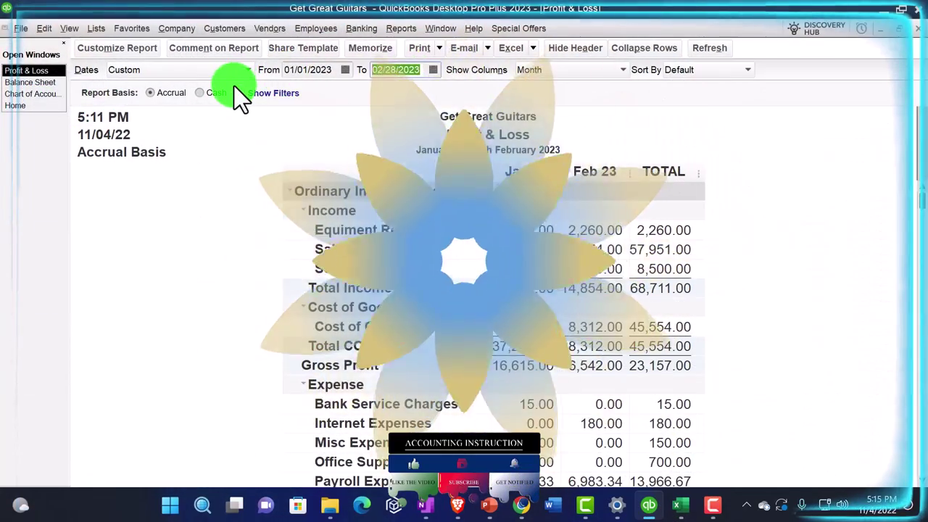
text(33123)
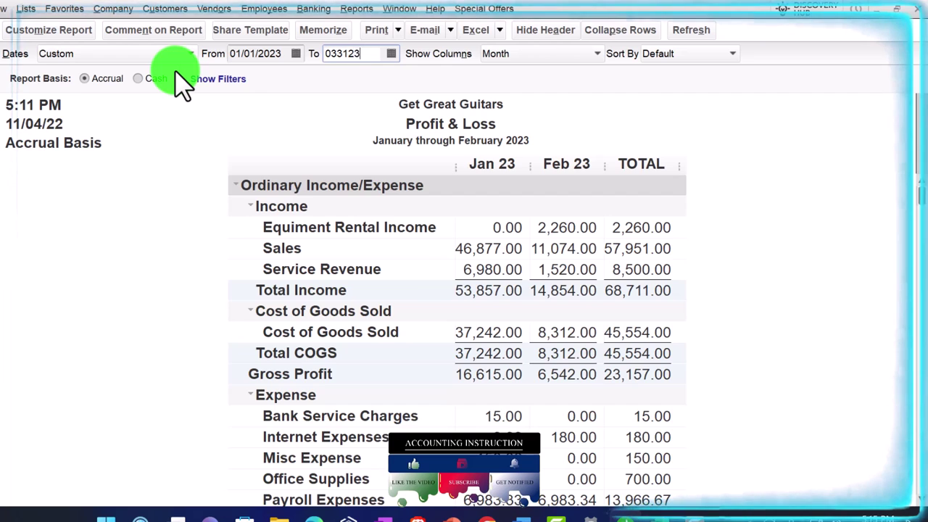
key(Tab)
scroll(470, 362, down, 5)
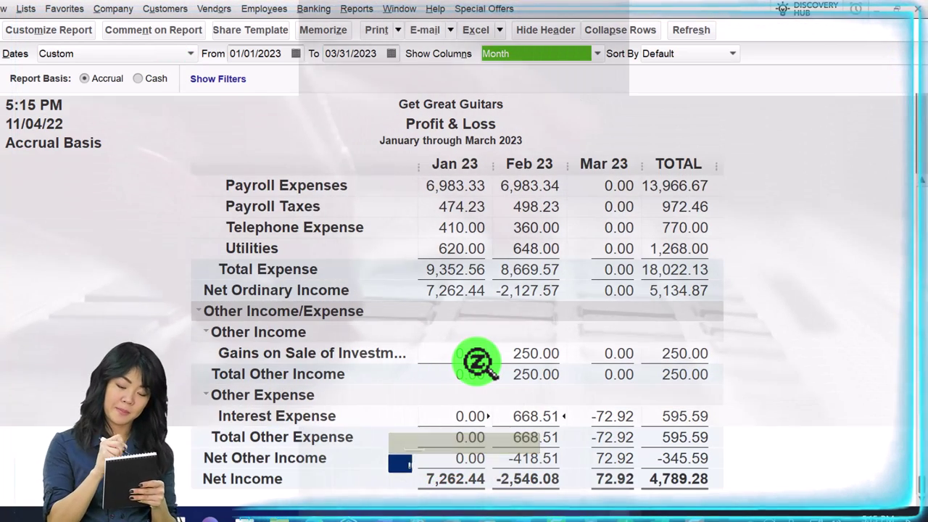
click(582, 499)
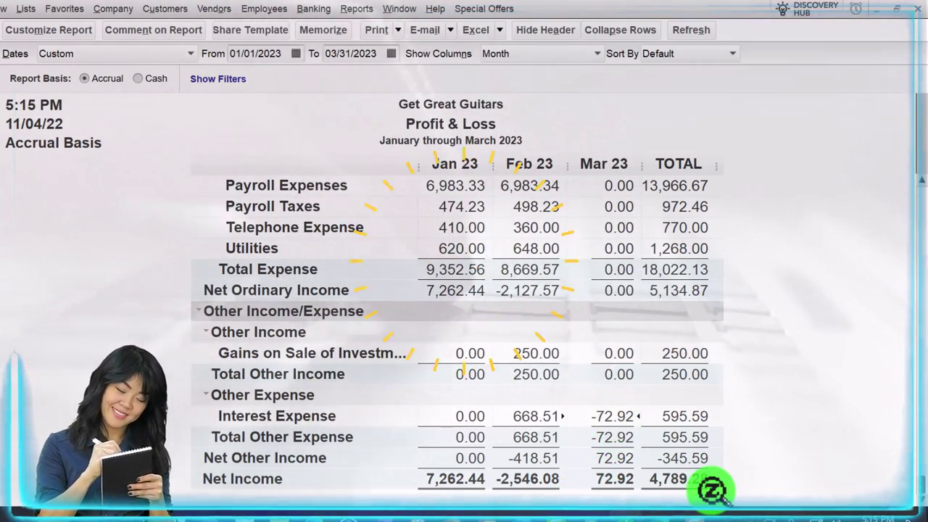
Drill into March Interest Expense, widen the start date to 03/01/2022, and select the 03/01 reversing entry
double_click(617, 416)
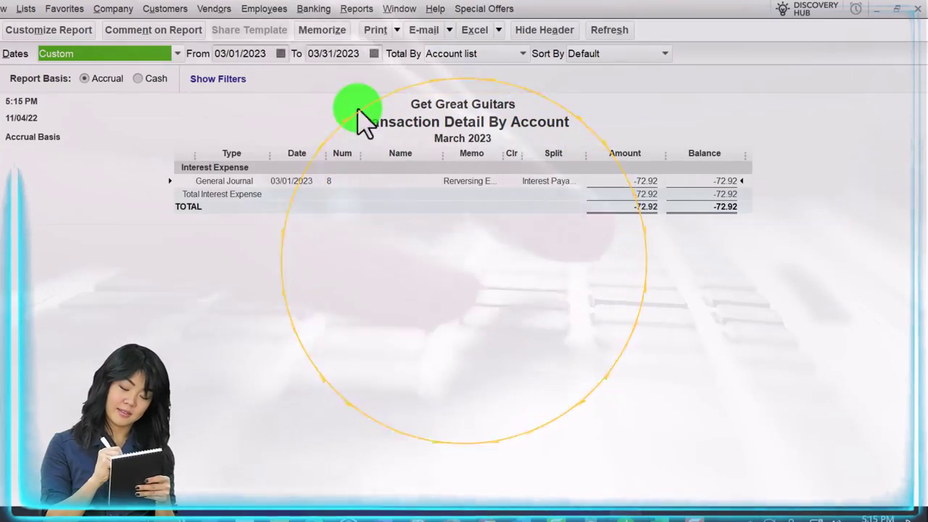
click(269, 55)
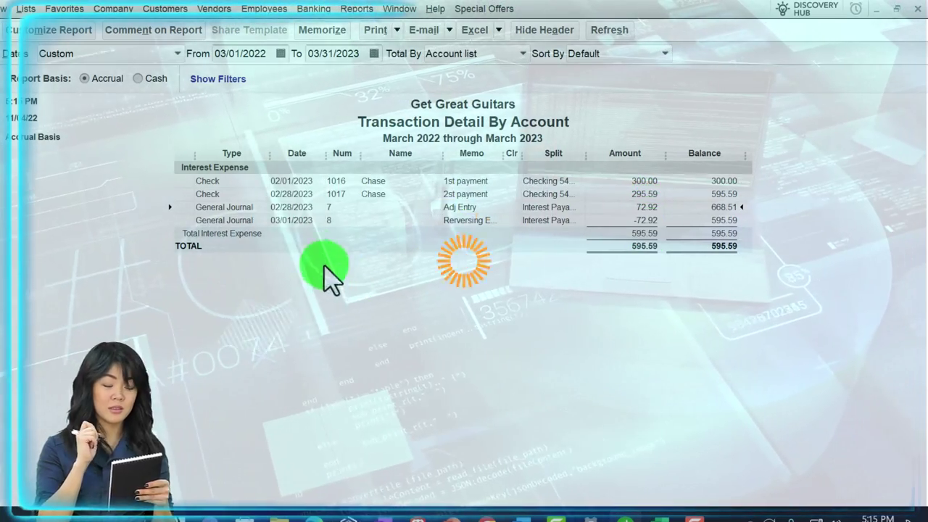
click(297, 221)
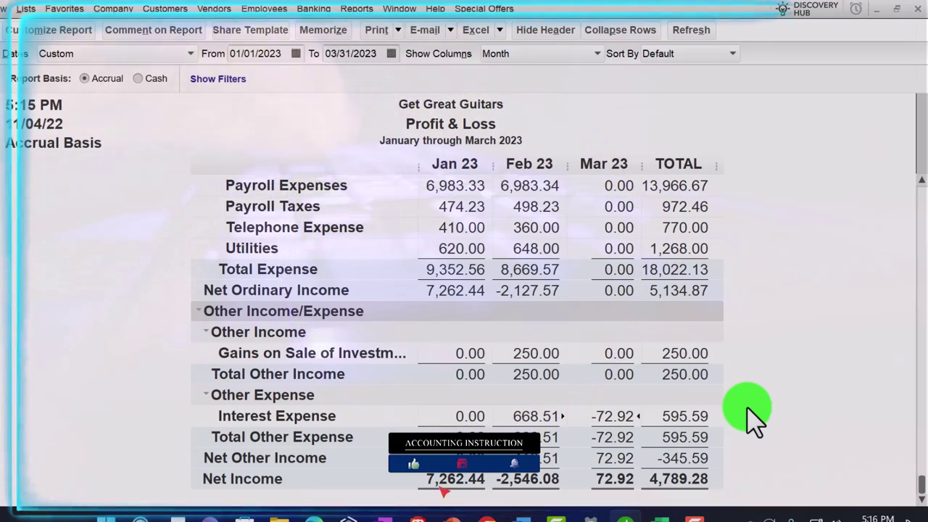
click(661, 516)
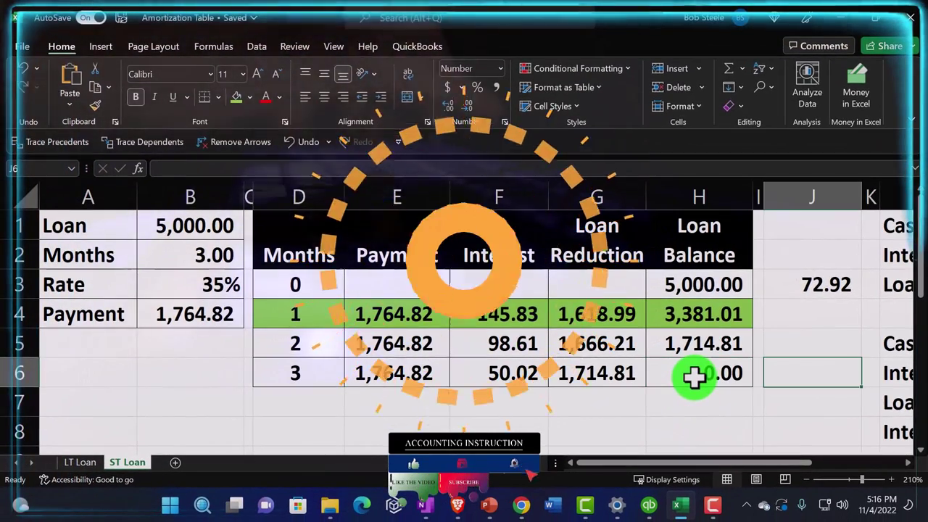
Check the N1 cash payment and M2 interest expense formulas on ST Loan, then minimize Excel
key(Right)
key(Right)
key(Right)
key(Right)
key(Right)
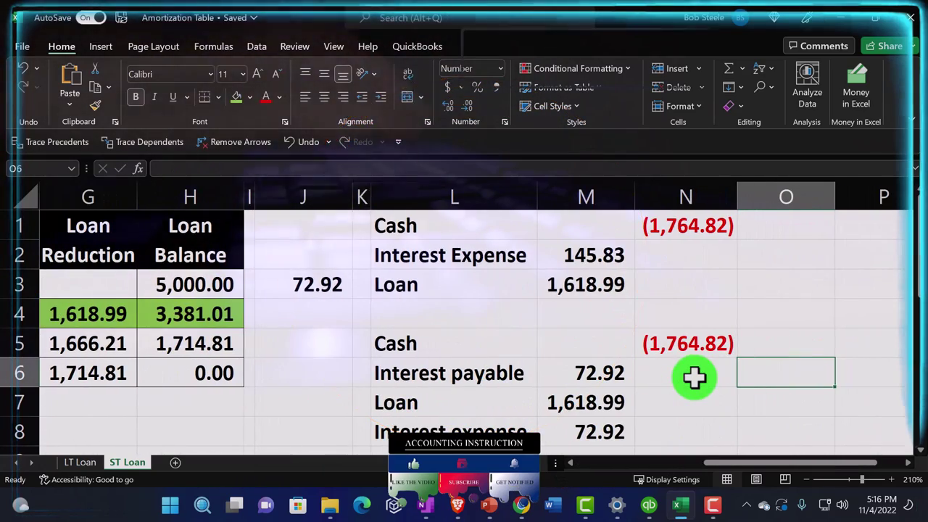
click(672, 225)
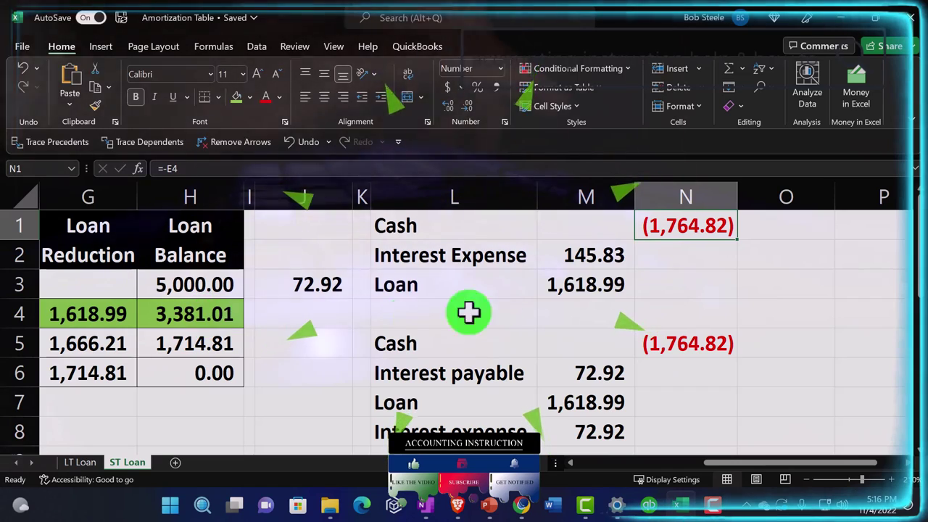
click(599, 251)
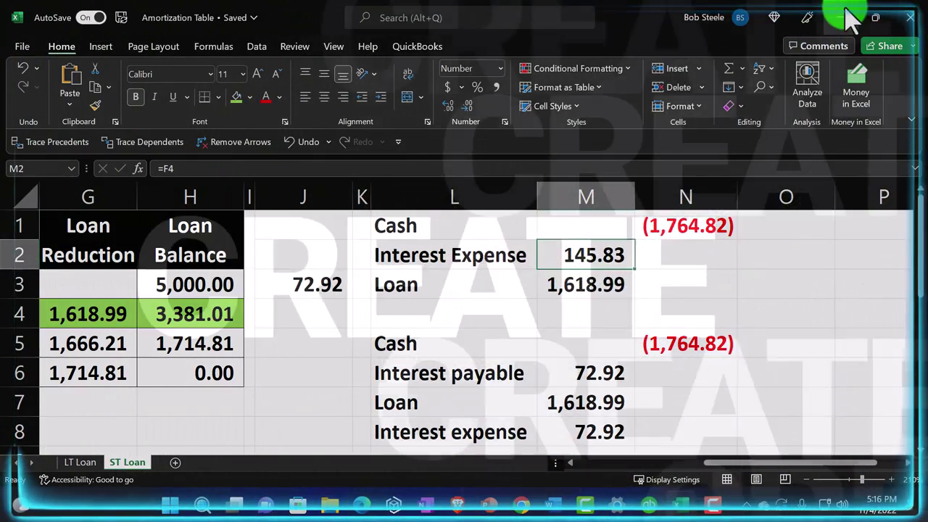
click(843, 18)
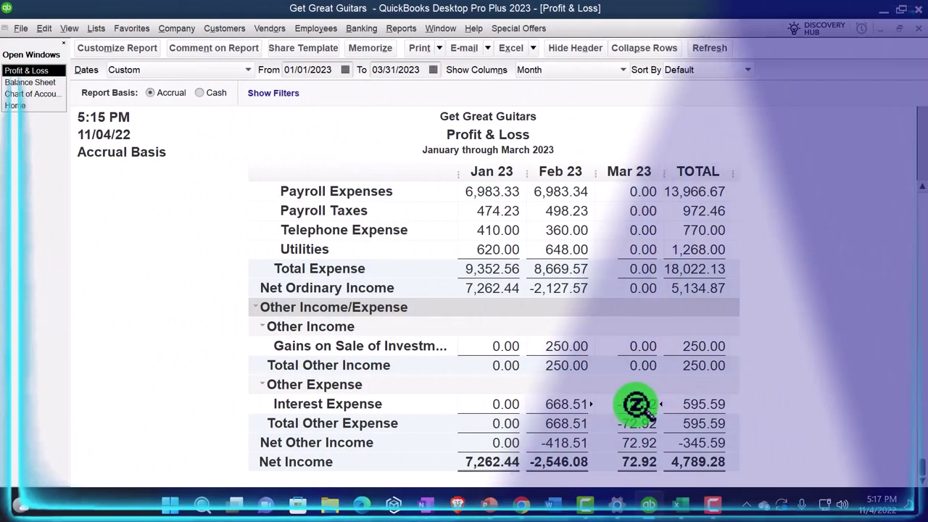
Drill into March Interest Expense transactions, then scroll back up the Jan–Mar 2023 Profit & Loss
double_click(638, 405)
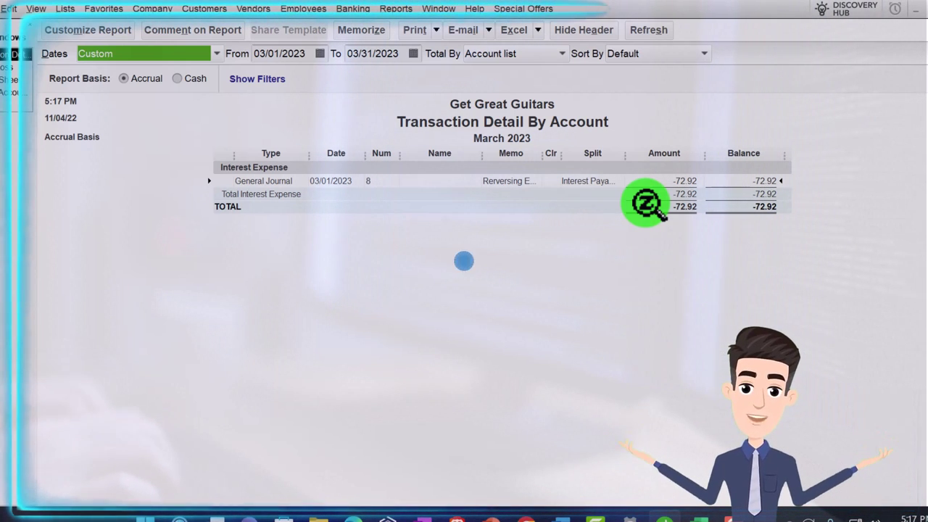
click(329, 181)
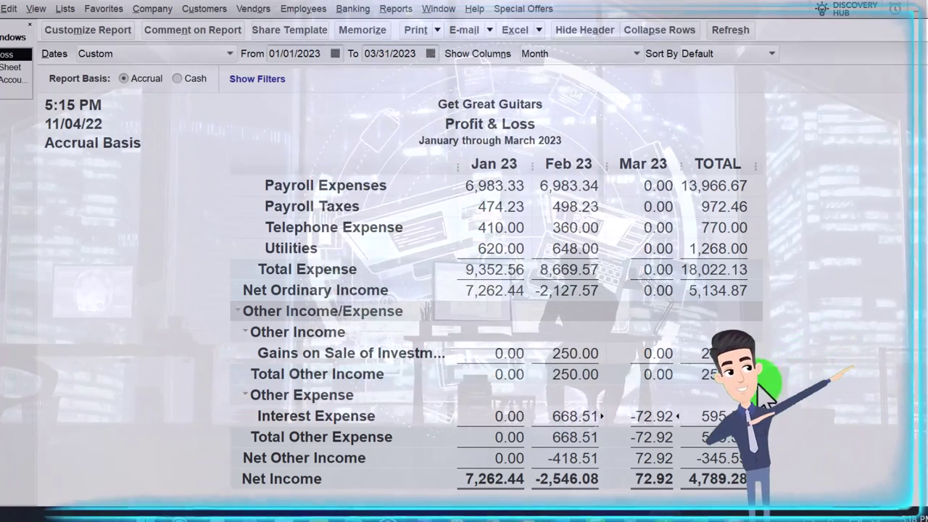
scroll(743, 395, up, 1)
scroll(743, 391, up, 4)
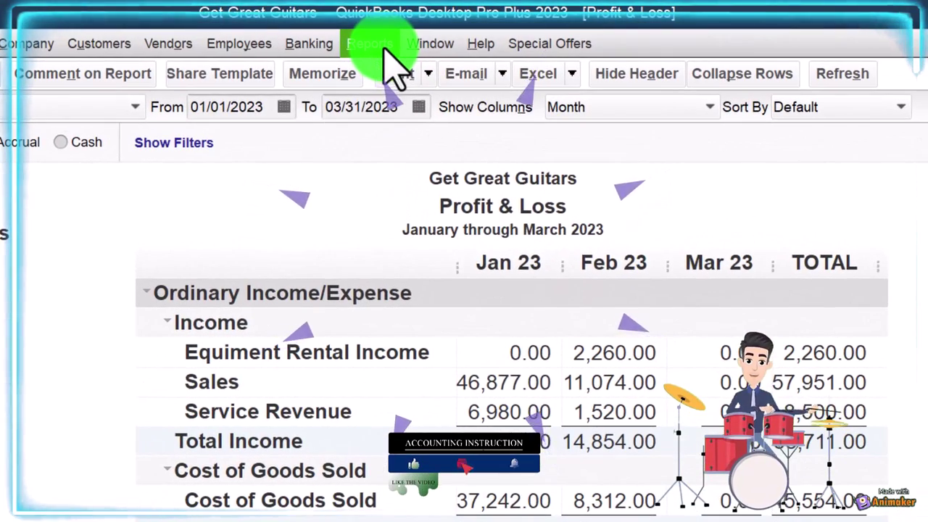
Open the Journal report from Reports > Accountant & Taxes, dismissing the collapsing-transactions notice
click(384, 49)
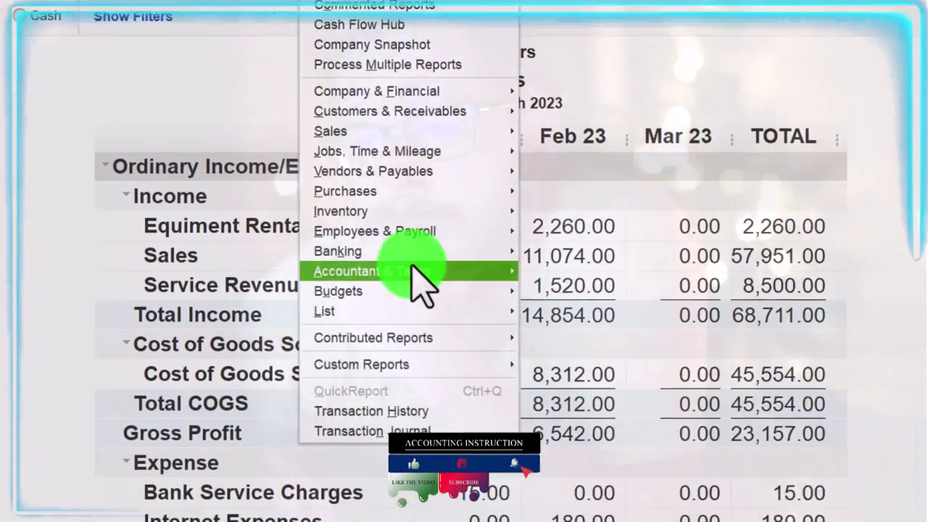
mouse_move(412, 268)
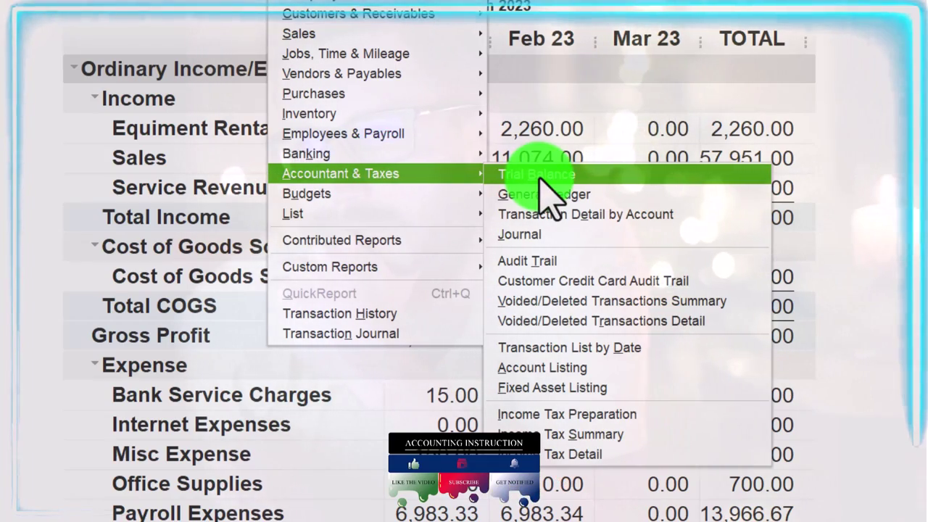
click(609, 236)
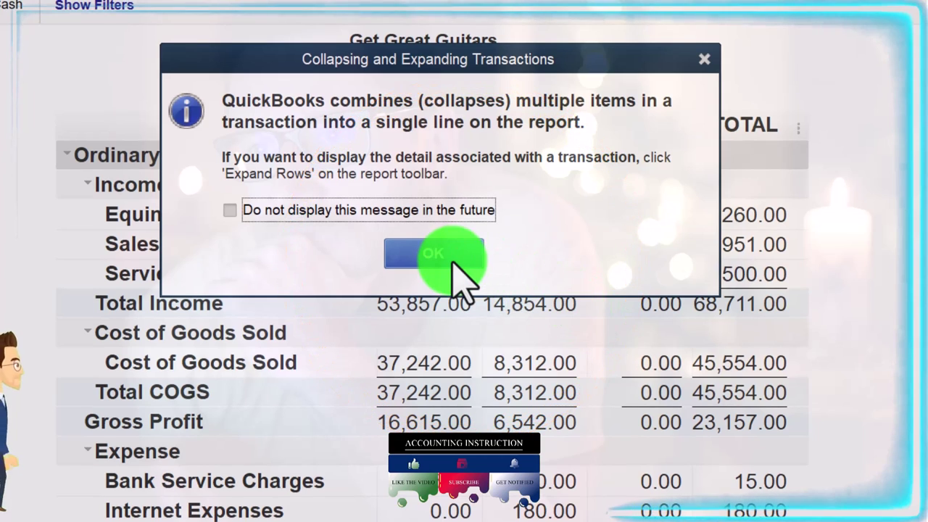
click(452, 261)
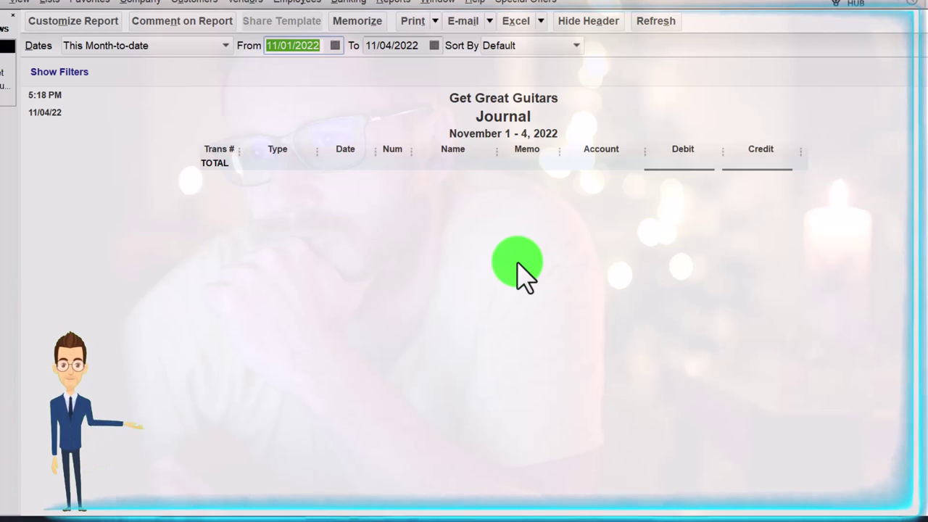
Set the Journal's From and To dates to 02/28/2023 and open Customize Report
text(02)
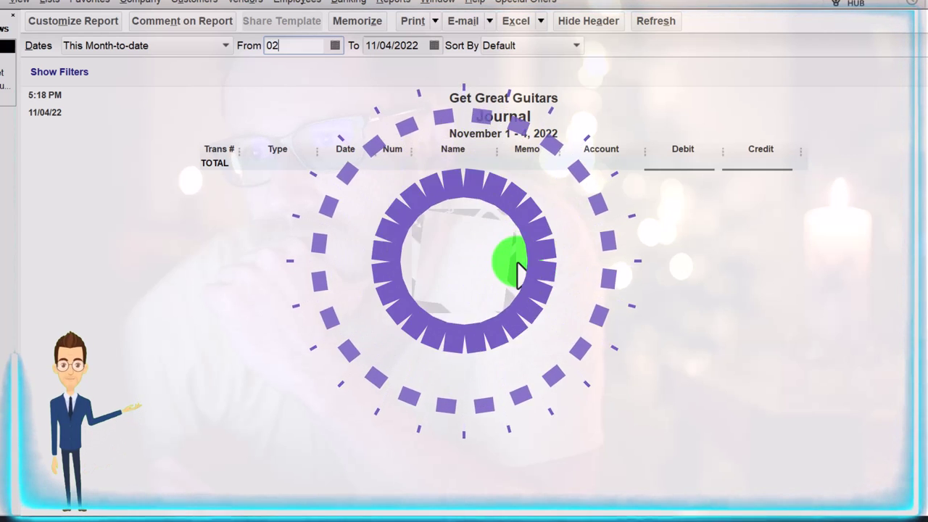
text(/28/2023)
key(Tab)
text(02/2)
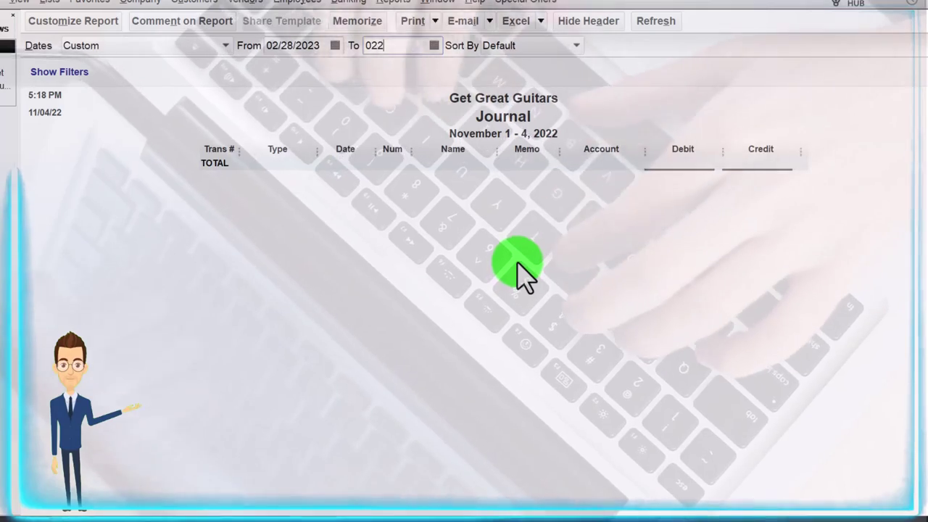
text(8/2023)
key(Tab)
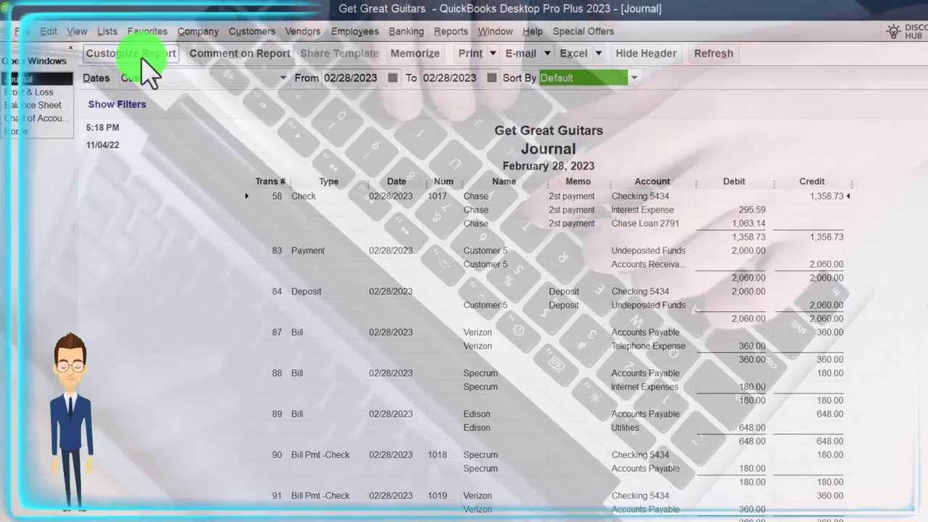
click(102, 20)
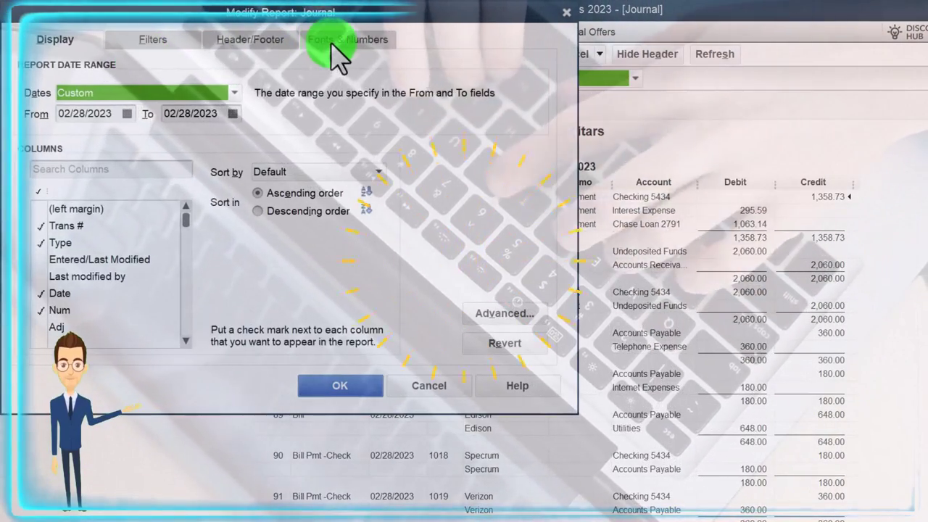
Set the Column Labels font to Arial Bold 12 and apply it to related fonts
click(333, 45)
click(275, 249)
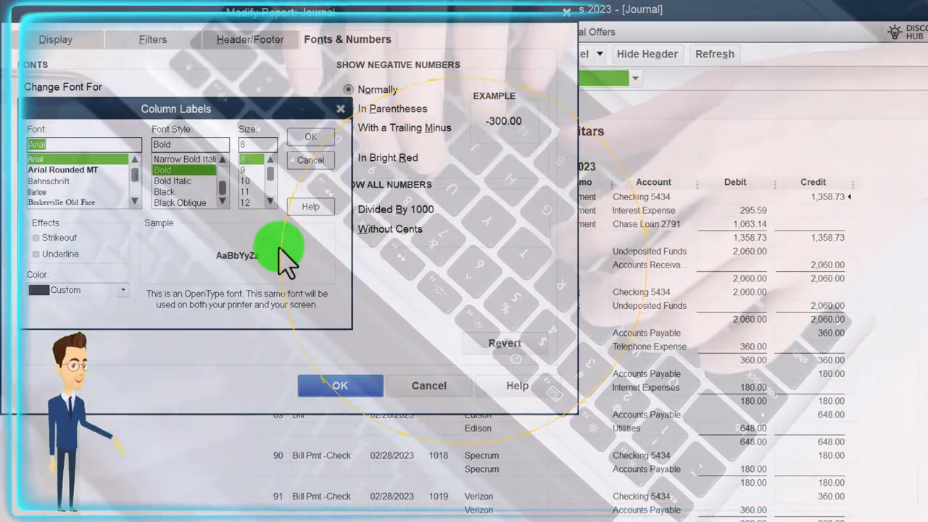
scroll(259, 195, down, 1)
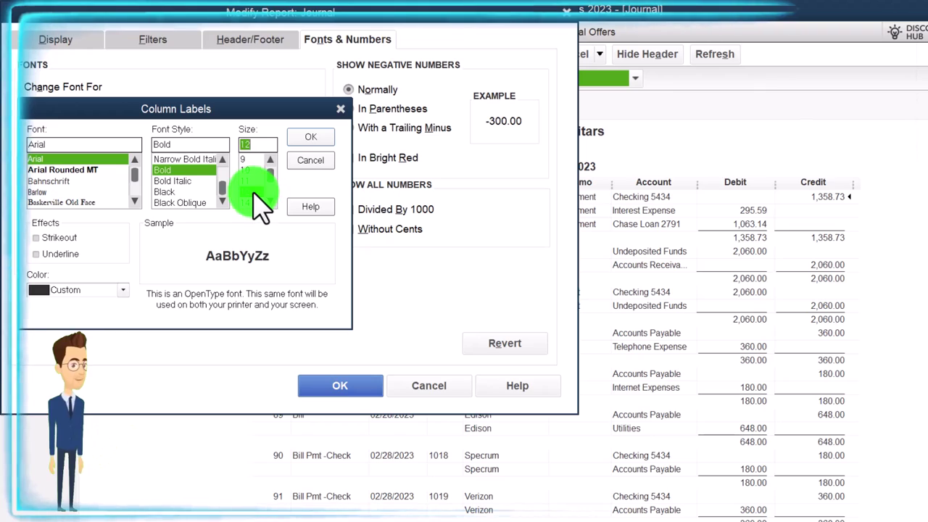
click(308, 138)
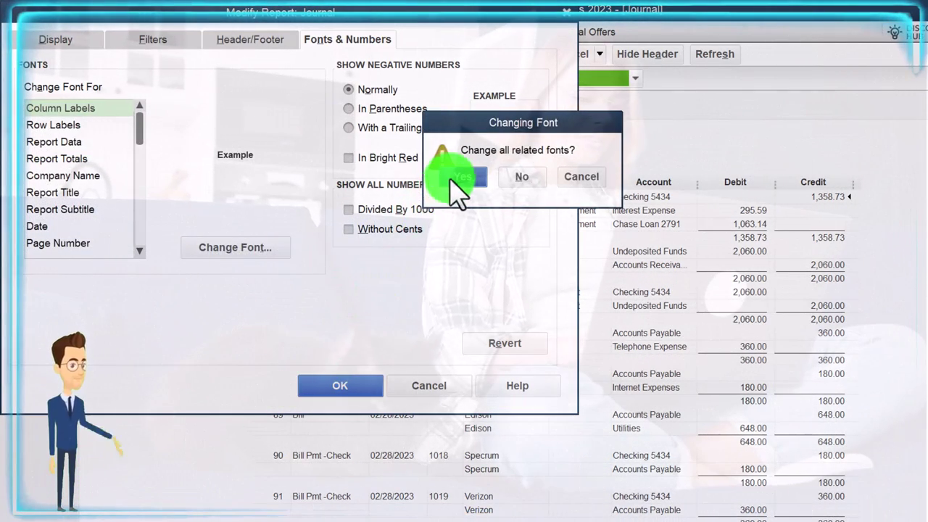
click(475, 177)
click(341, 386)
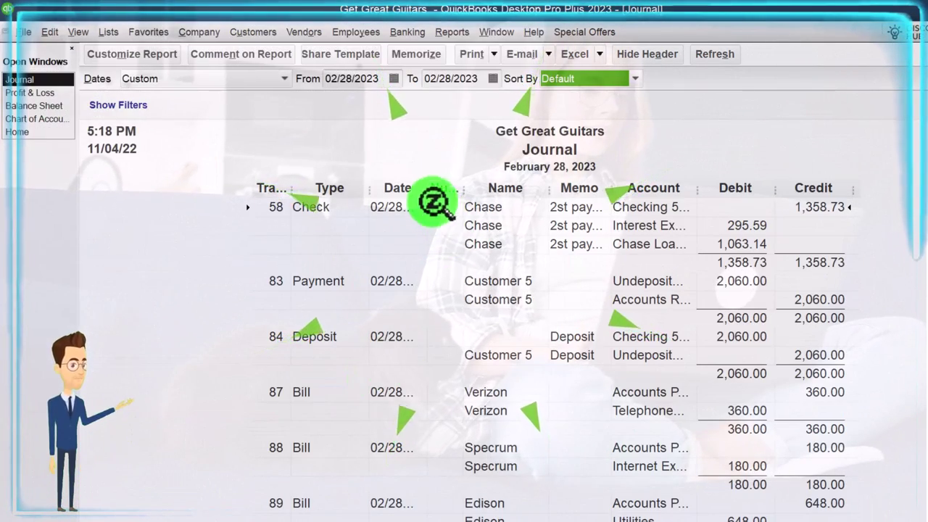
Widen the Date, Memo, Account and Type columns until entries like Liability Check read fully
drag(428, 193, 540, 171)
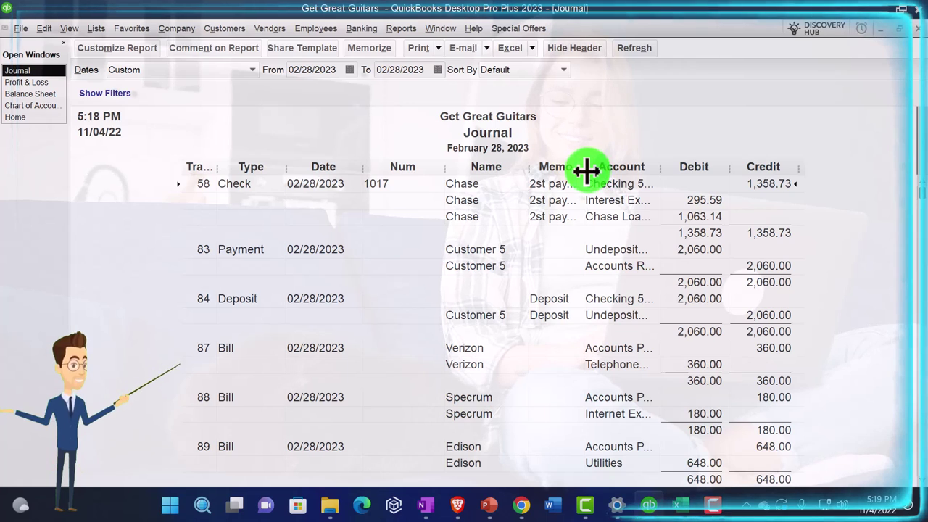
drag(603, 170, 604, 170)
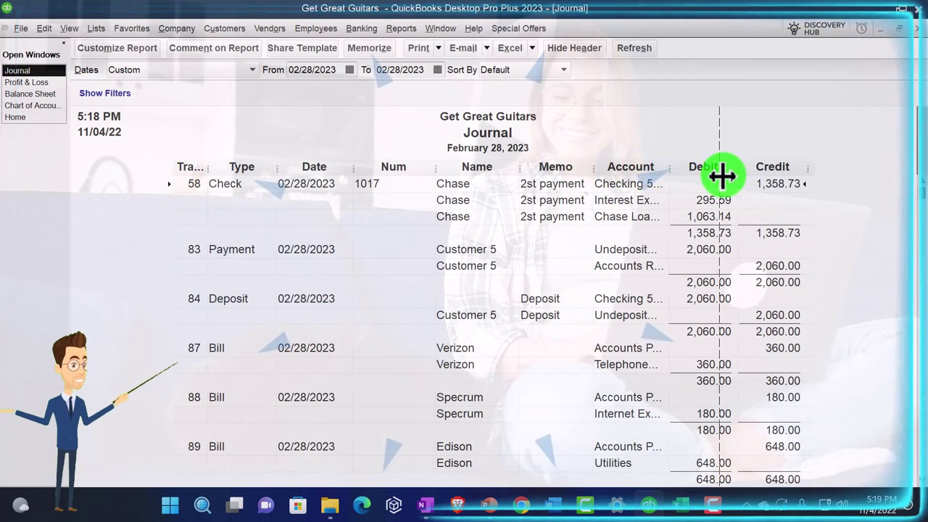
drag(723, 176, 722, 177)
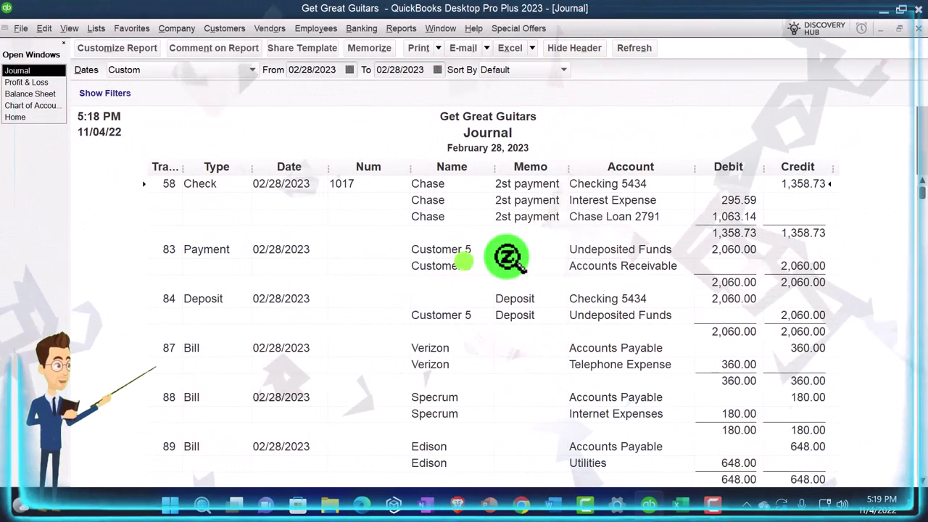
double_click(508, 257)
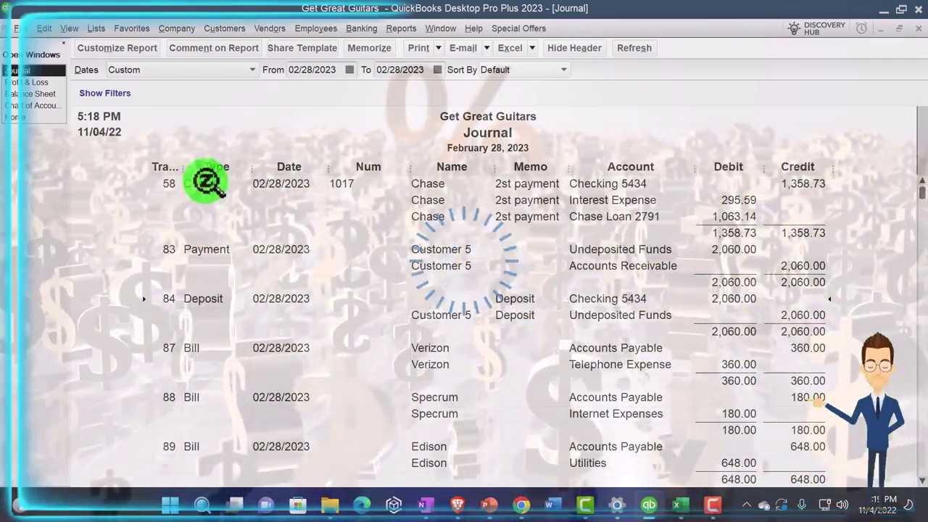
scroll(209, 267, down, 4)
scroll(209, 269, down, 5)
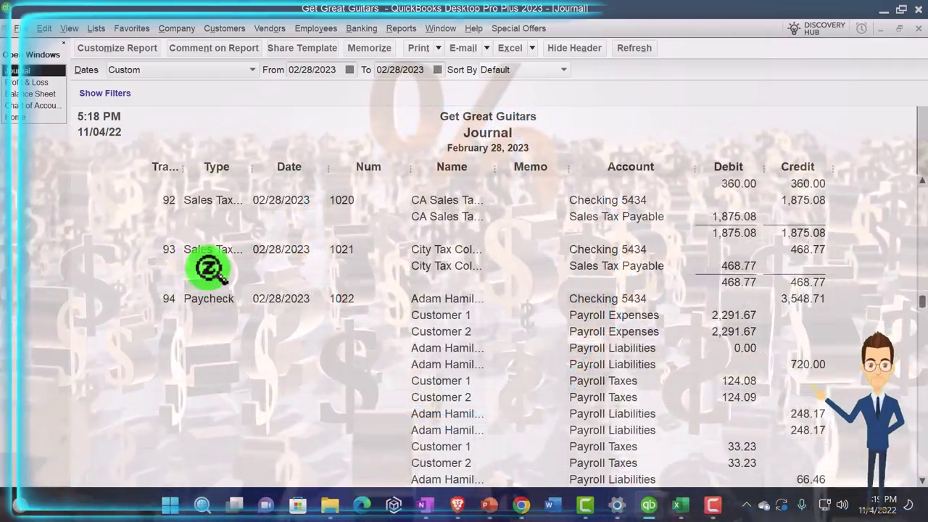
scroll(209, 268, down, 10)
scroll(209, 269, down, 1)
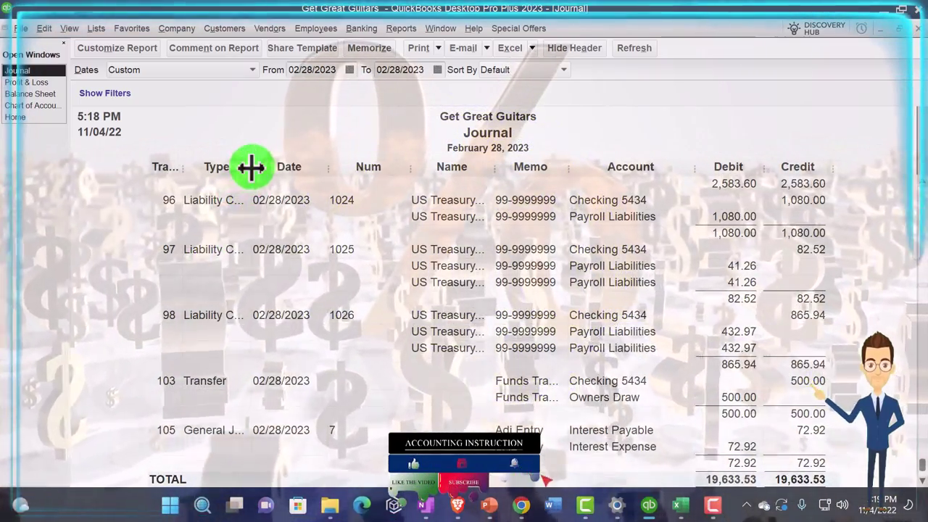
drag(249, 166, 274, 167)
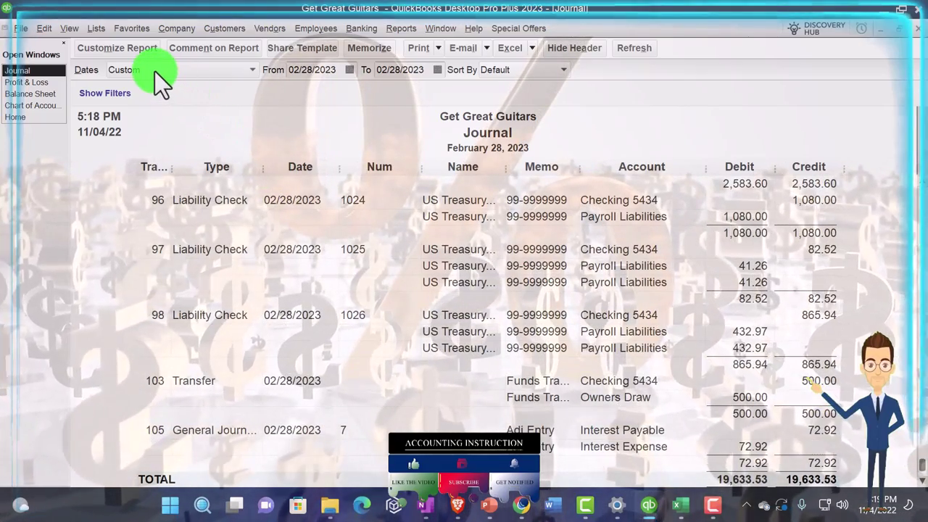
Filter the Journal by Transaction Type = Journal, leaving only entry 105 for 72.92
click(130, 54)
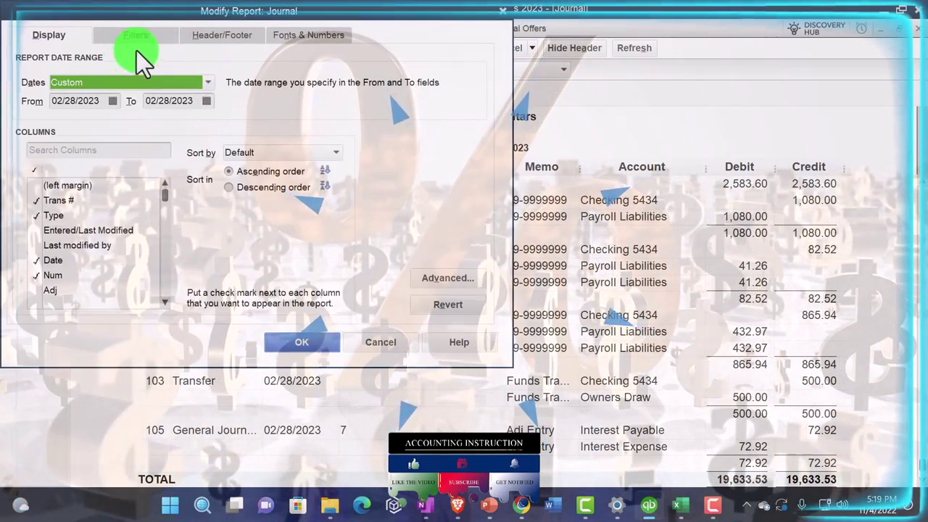
click(155, 40)
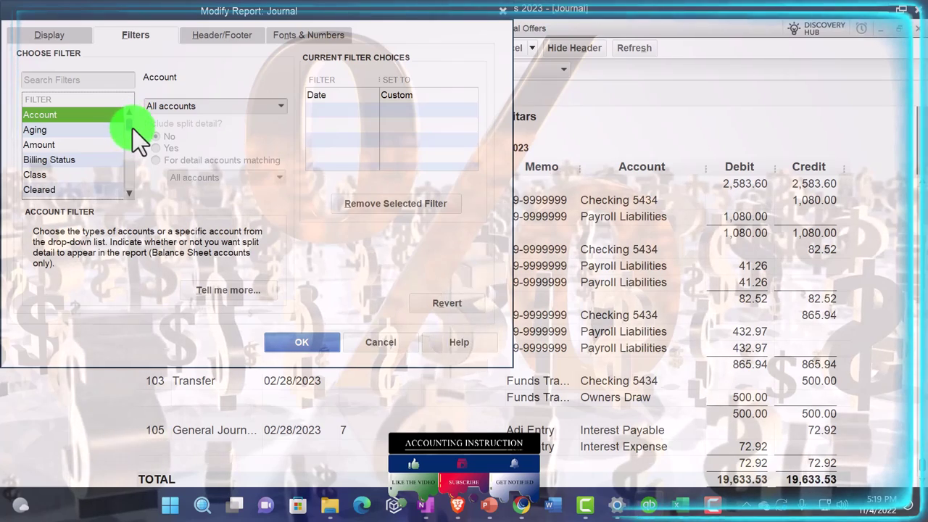
click(237, 107)
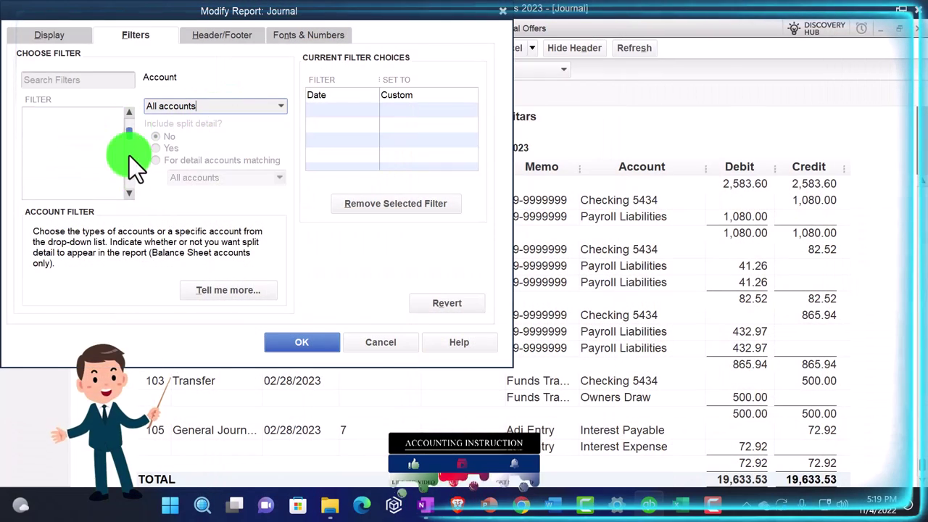
click(54, 116)
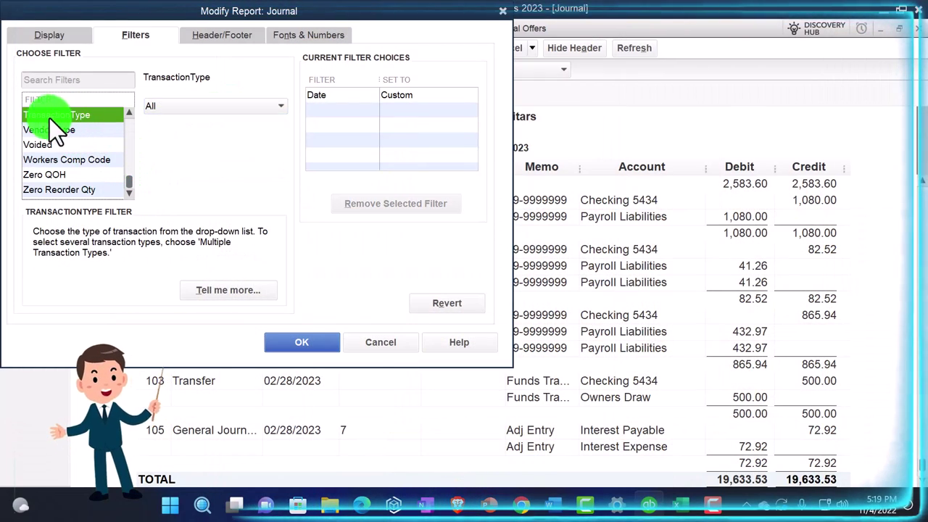
click(279, 106)
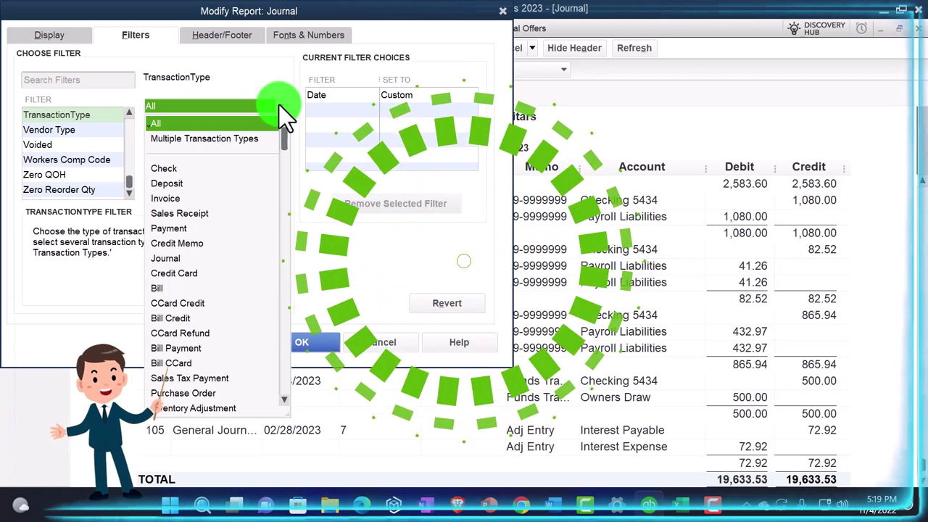
click(169, 260)
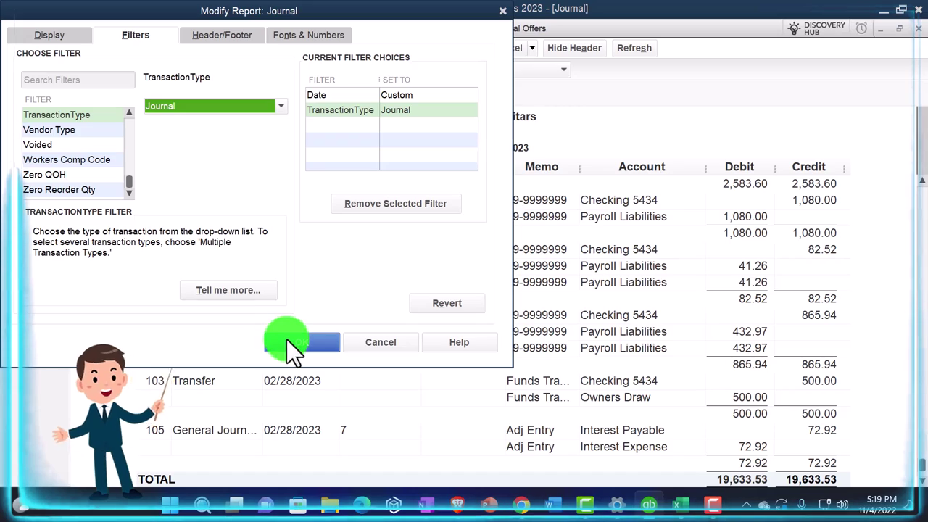
click(286, 339)
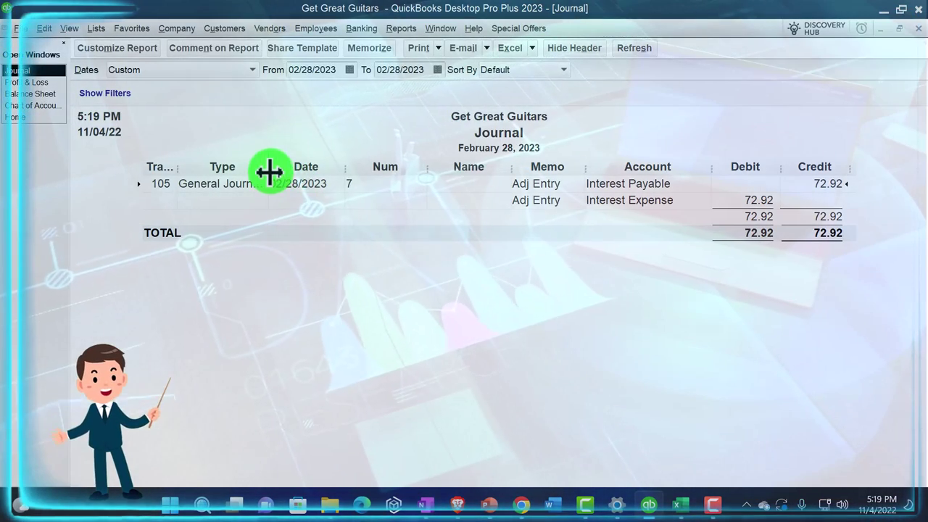
Stretch the Type column divider so entry 105's 'General Journal' label shows completely
drag(269, 172, 288, 173)
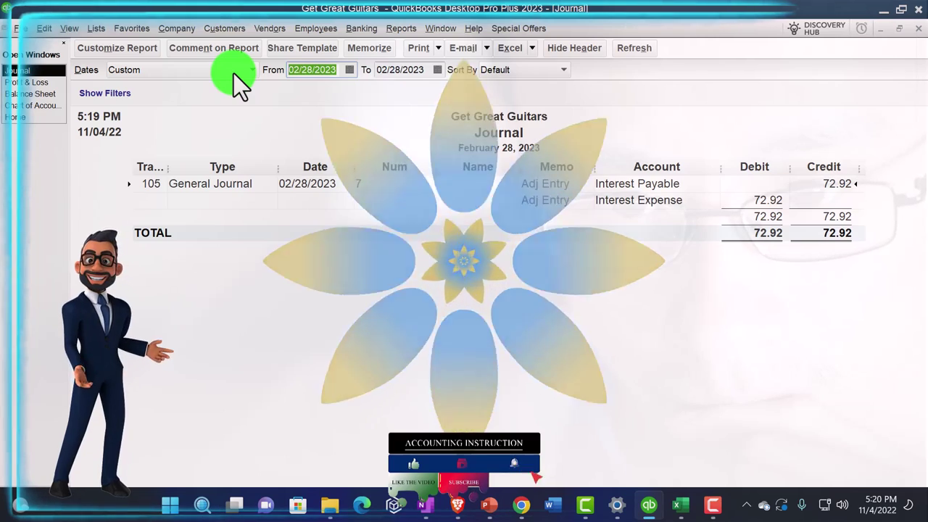
Refresh the Journal for 03/01/2023 to show reversing entry 106 for 72.92
key(plus)
key(Tab)
key(Tab)
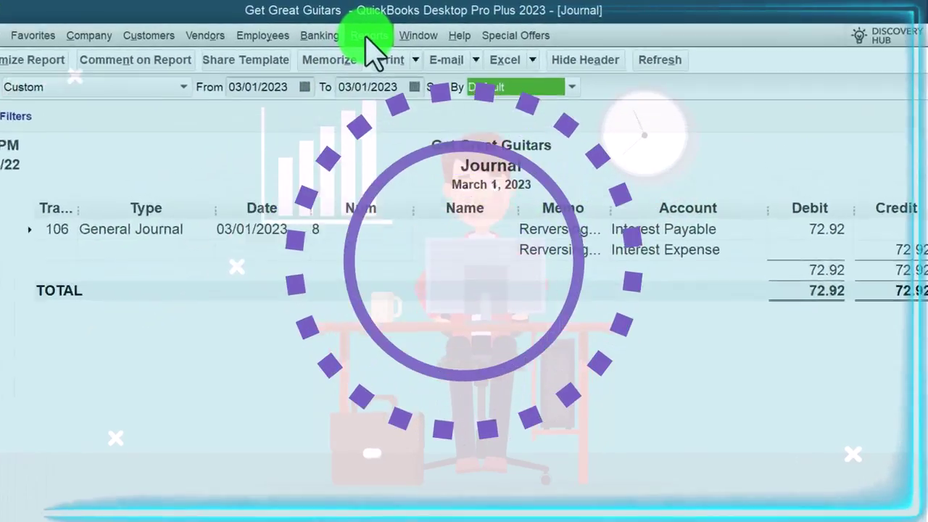
Open the Trial Balance report from the Accountant & Taxes reports
click(399, 30)
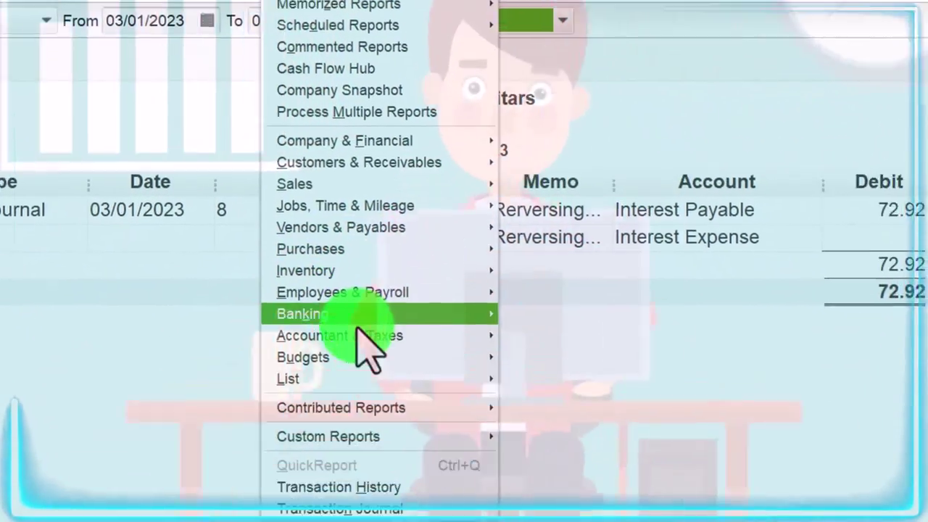
mouse_move(360, 333)
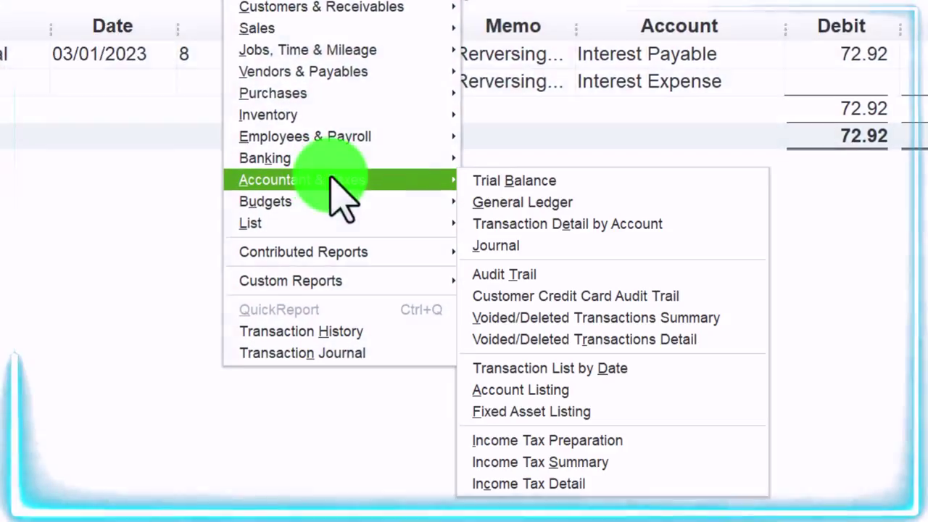
click(512, 335)
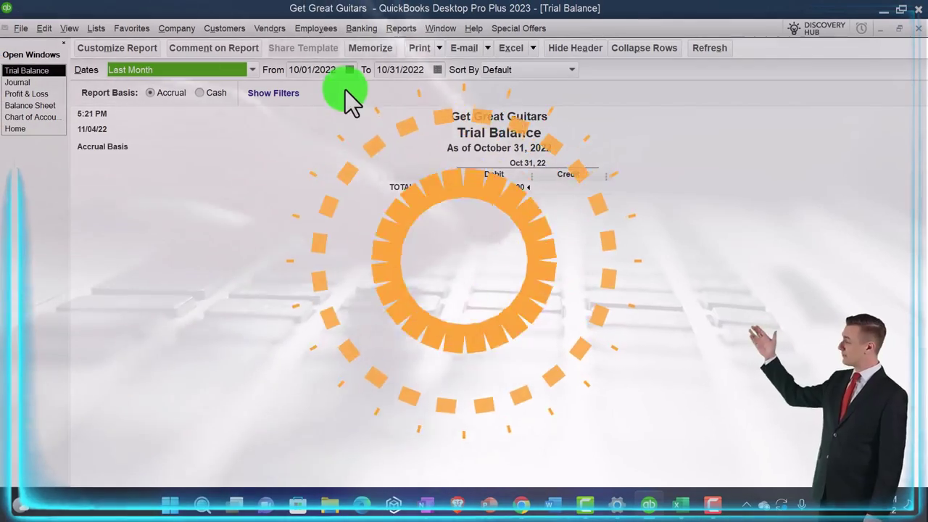
Set the Trial Balance range to 01/01/2023 through 02/28/2023
click(330, 69)
text(0)
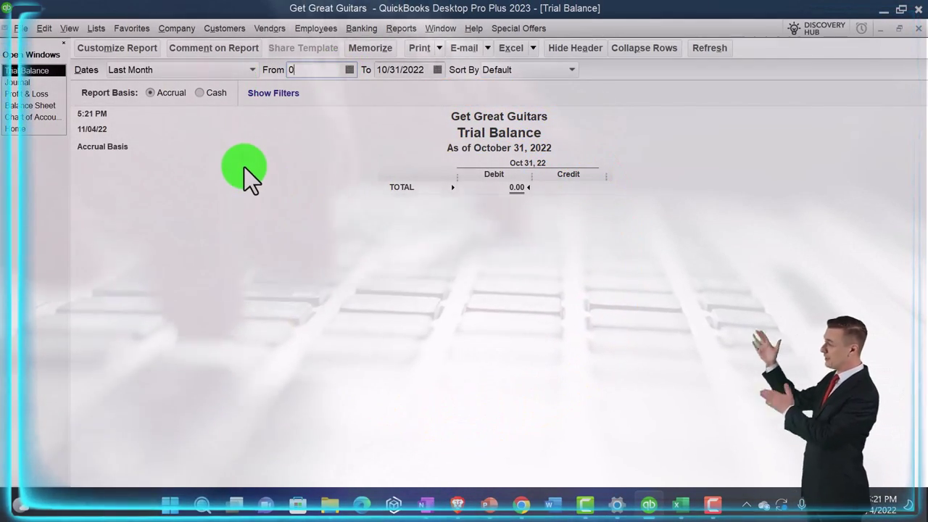
text(1/01/2023)
key(Tab)
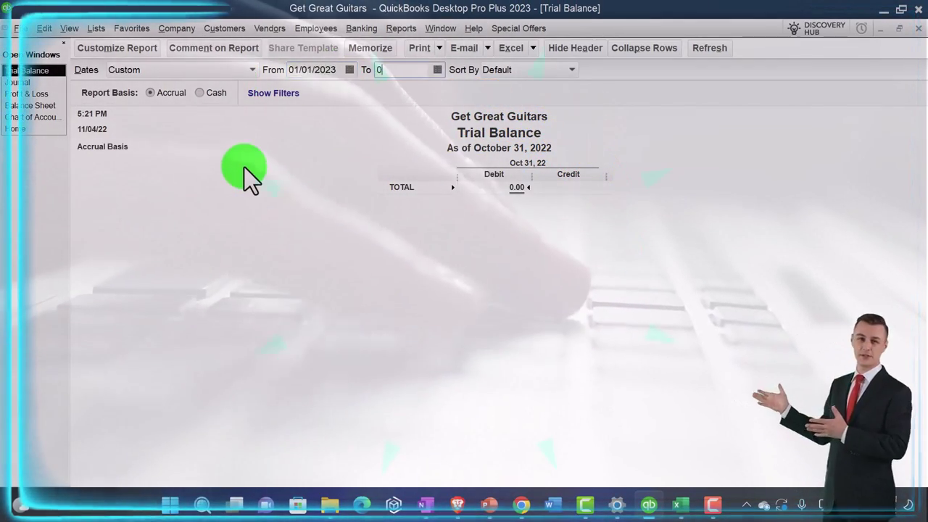
text(02283)
key(Tab)
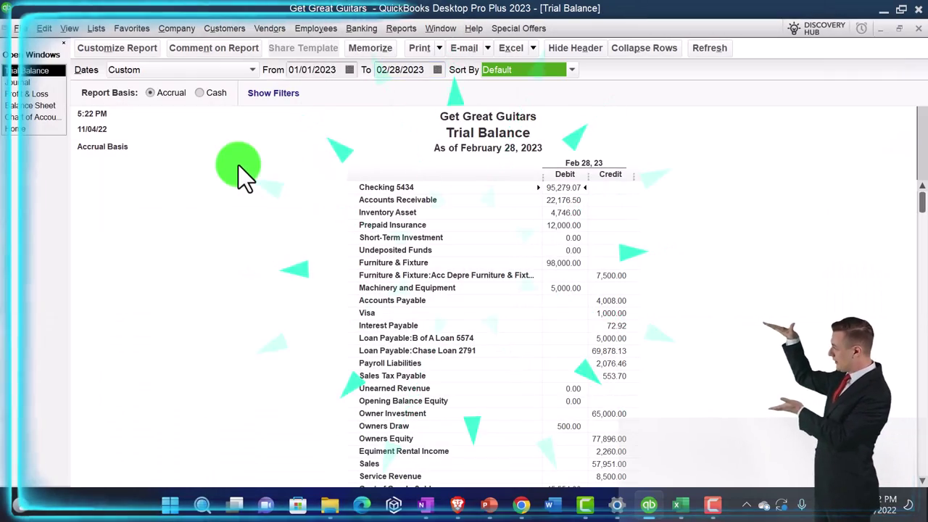
Enlarge the column label font and apply the larger size to all related report fonts
click(130, 51)
click(290, 43)
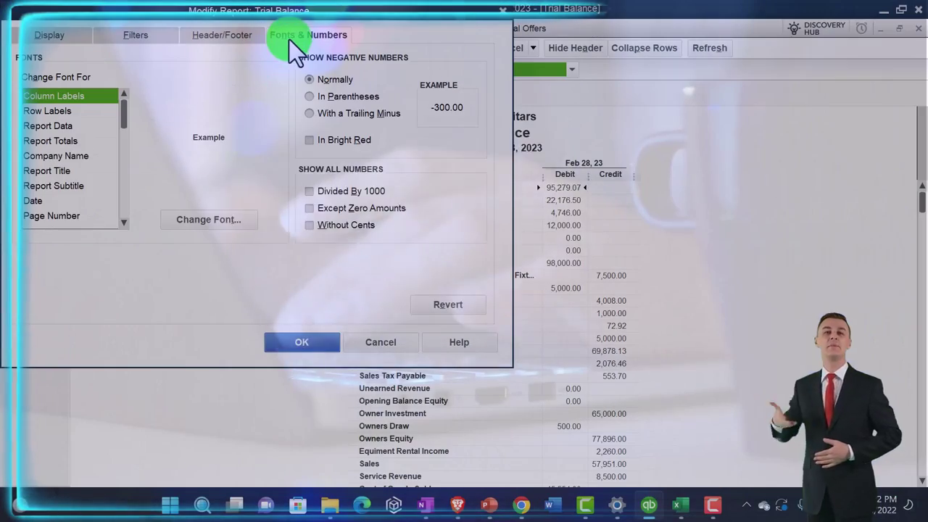
click(240, 208)
click(239, 177)
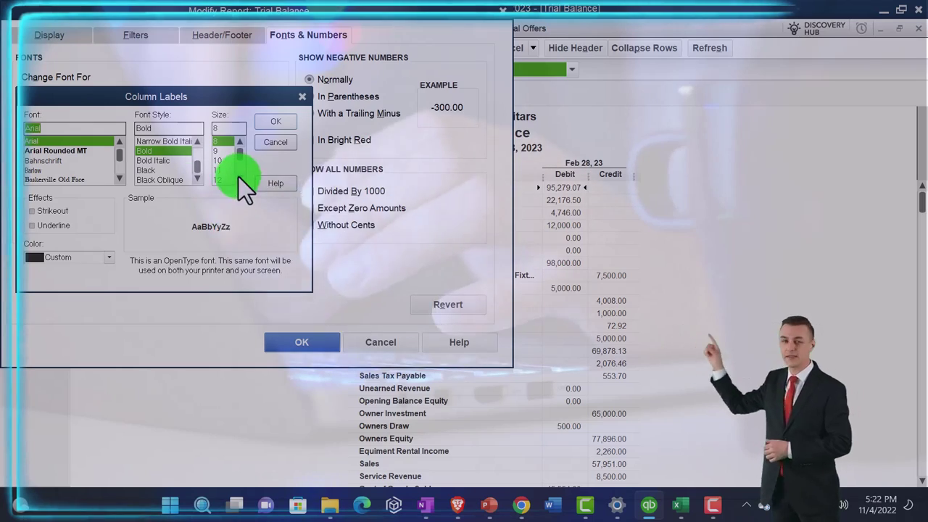
click(231, 180)
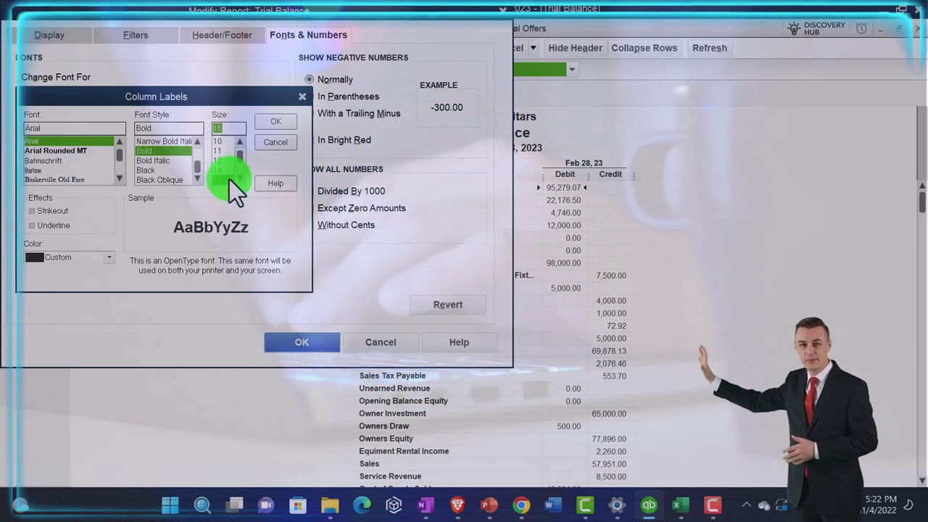
click(272, 123)
click(404, 157)
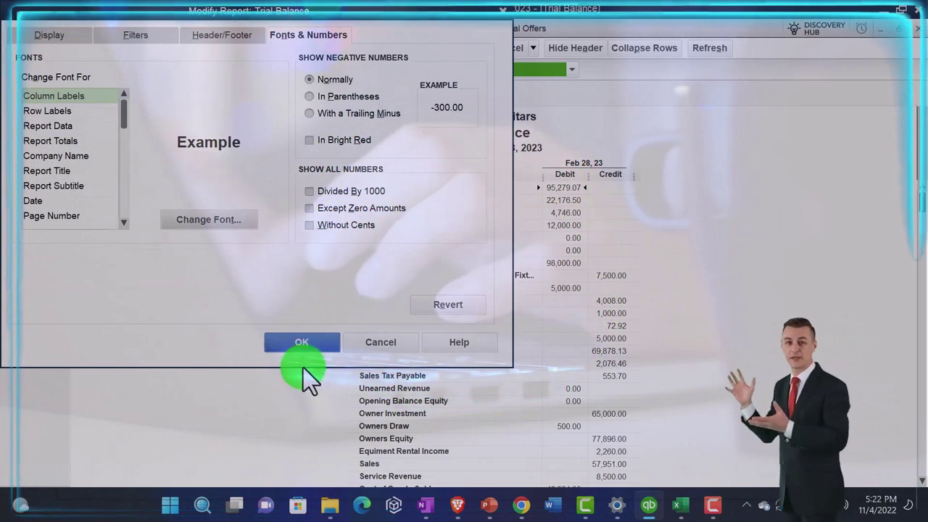
click(302, 336)
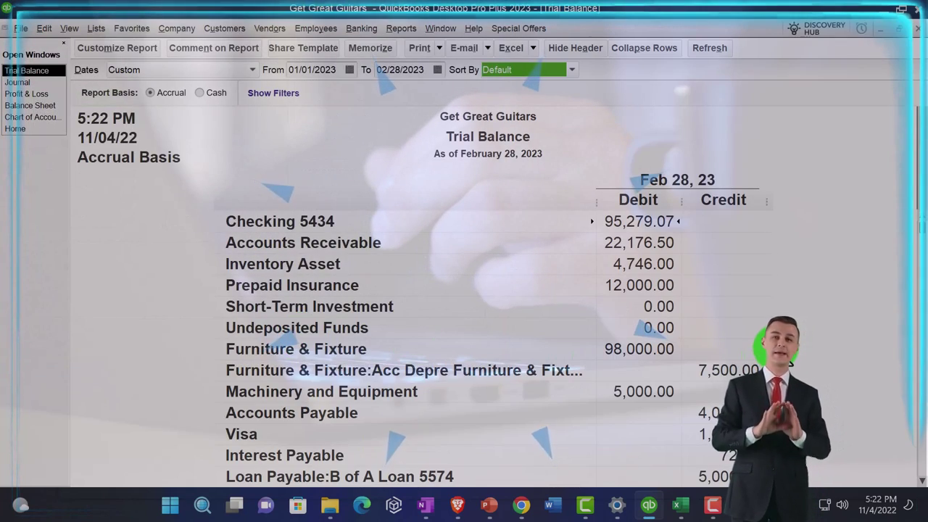
Review the enlarged Trial Balance down to its 301,946.21 totals
scroll(774, 341, down, 2)
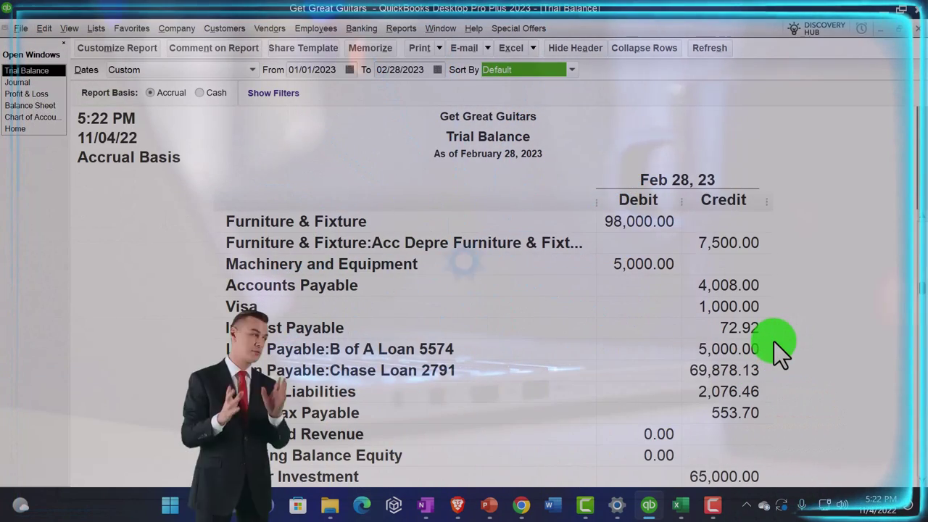
scroll(773, 342, down, 1)
scroll(774, 342, down, 1)
scroll(774, 341, down, 4)
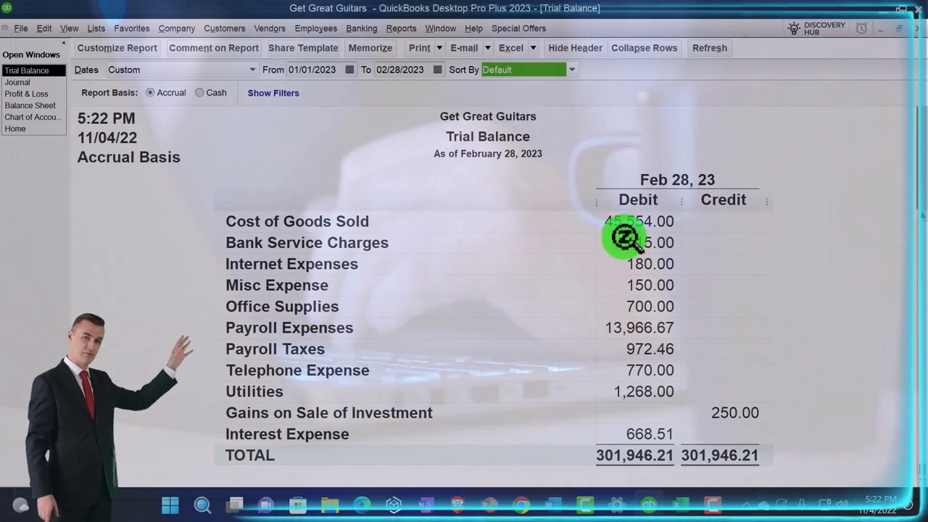
click(386, 69)
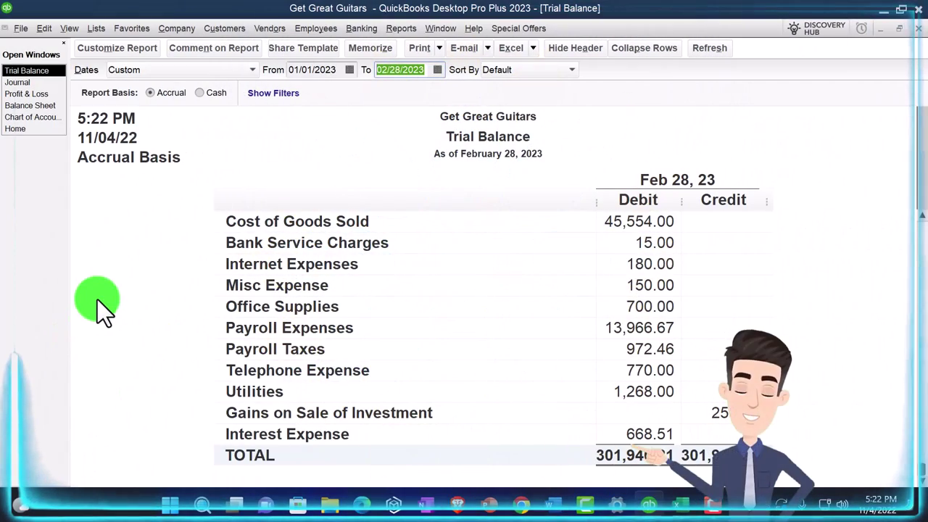
Extend the Trial Balance to 03/31/2023 and review Interest Payable 0.00, Interest Expense 595.59
text(03/31/2023)
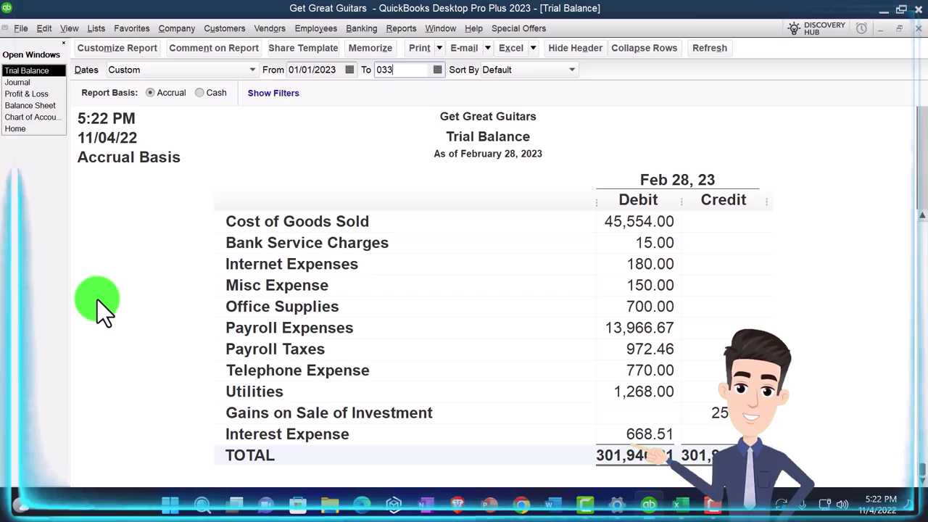
key(Tab)
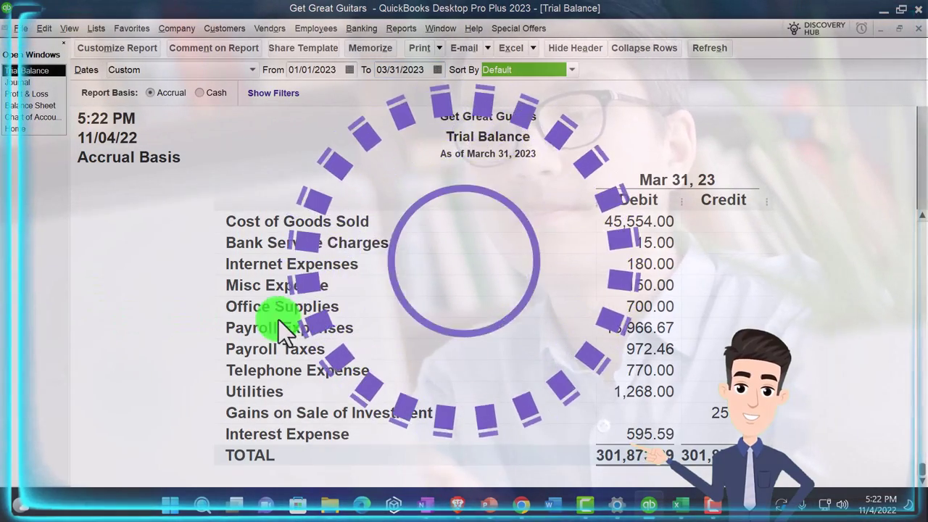
scroll(384, 351, up, 10)
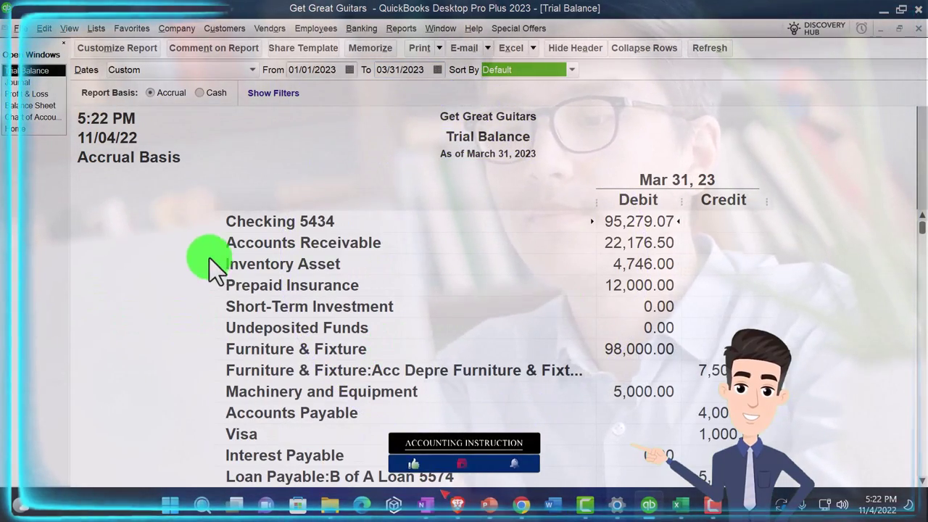
click(746, 232)
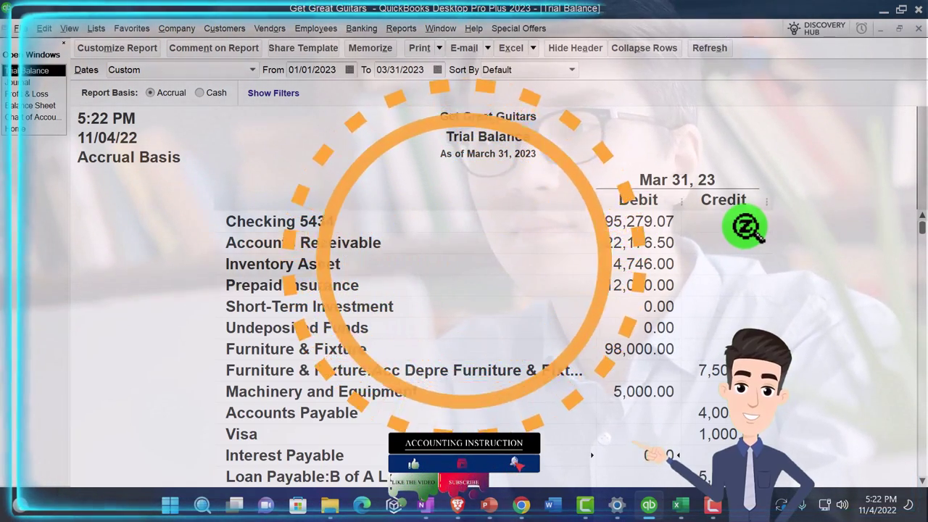
scroll(745, 227, down, 2)
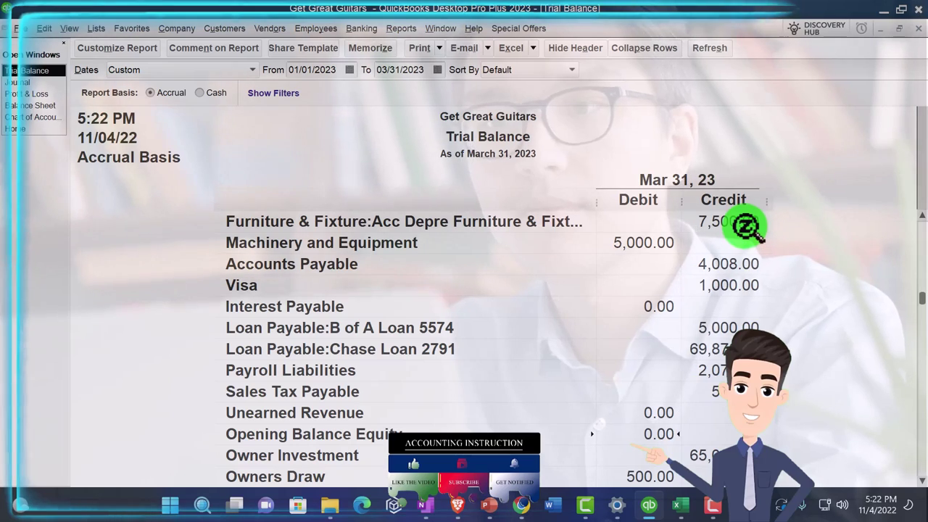
scroll(745, 228, down, 2)
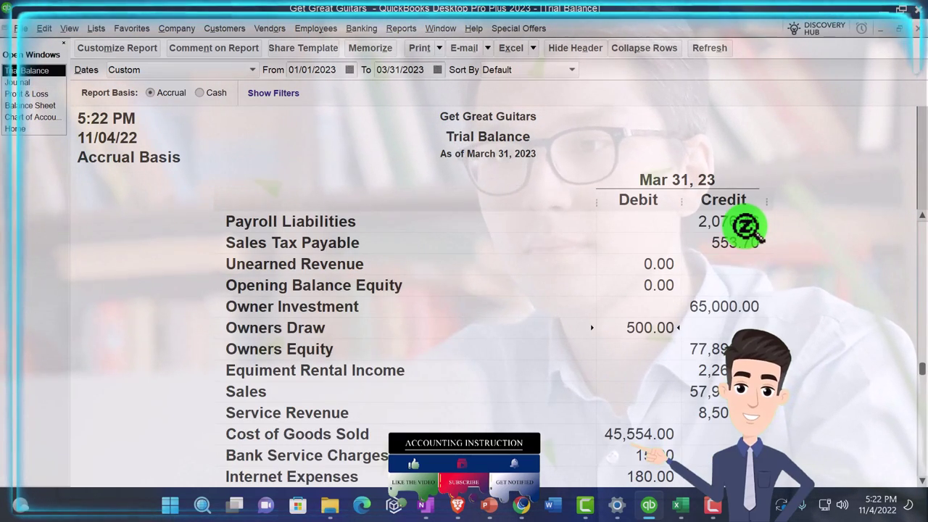
scroll(745, 228, down, 2)
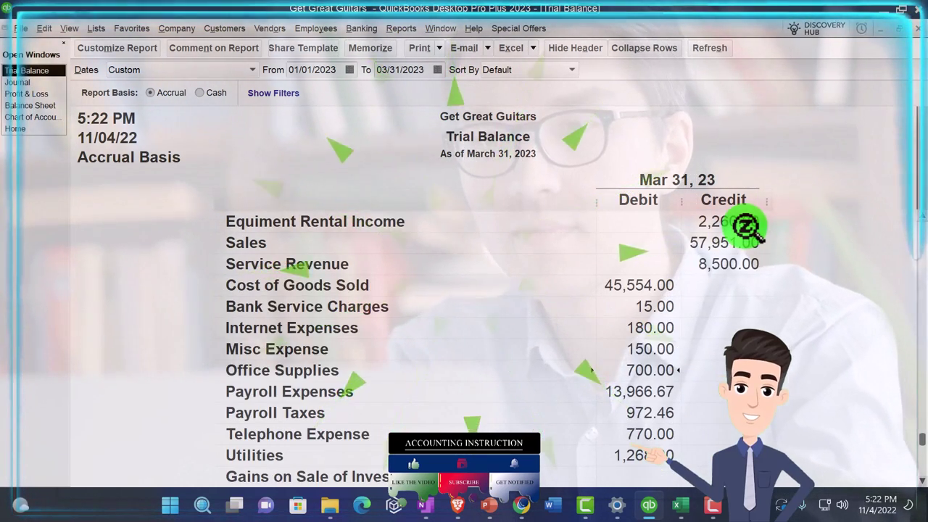
scroll(746, 227, down, 1)
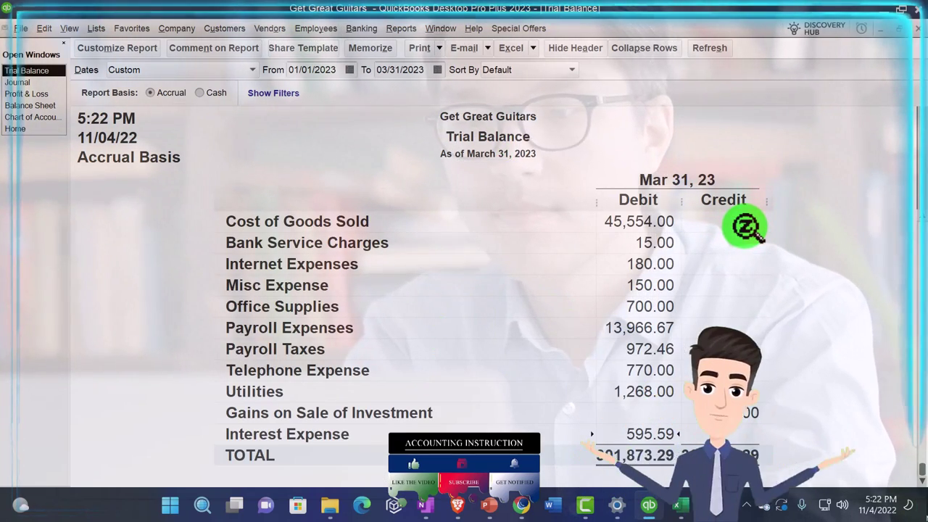